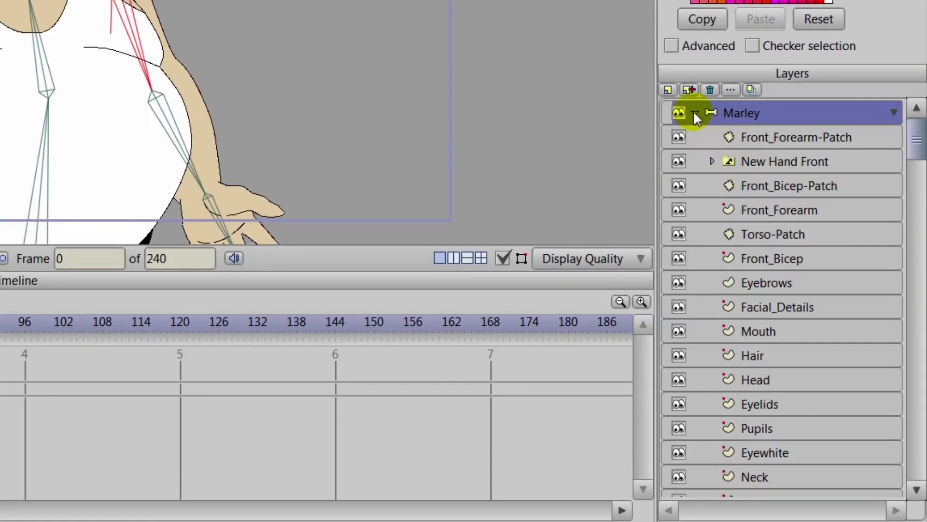
# Select the Head layer inside the Marley bone group
pyautogui.click(695, 112)
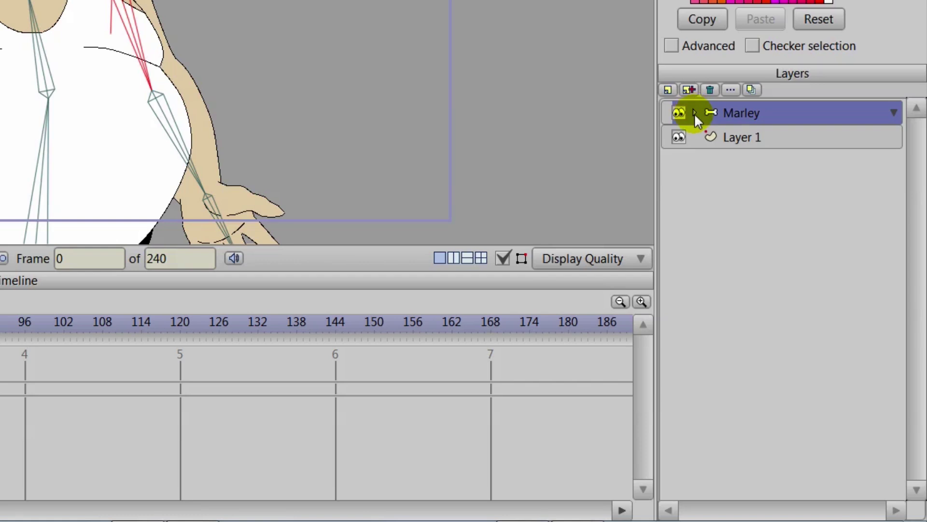
pyautogui.click(696, 113)
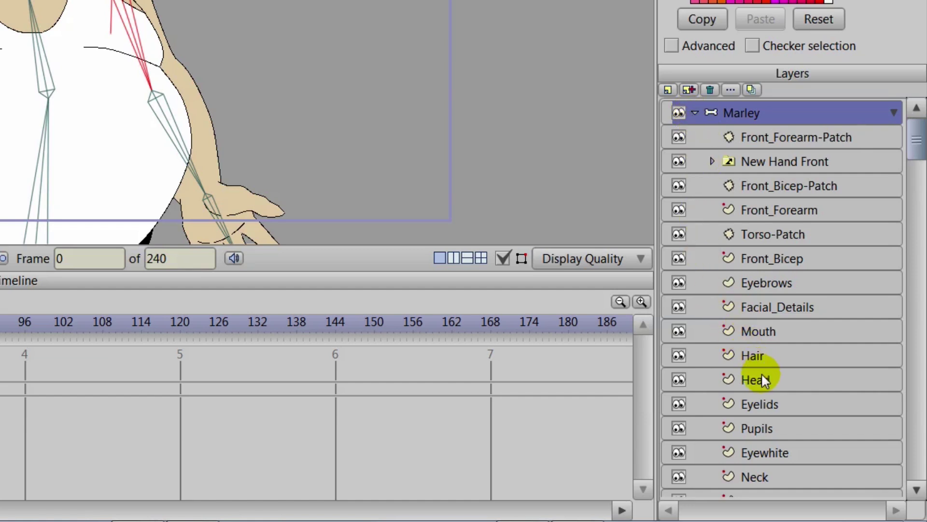
pyautogui.scroll(-1, 762, 410)
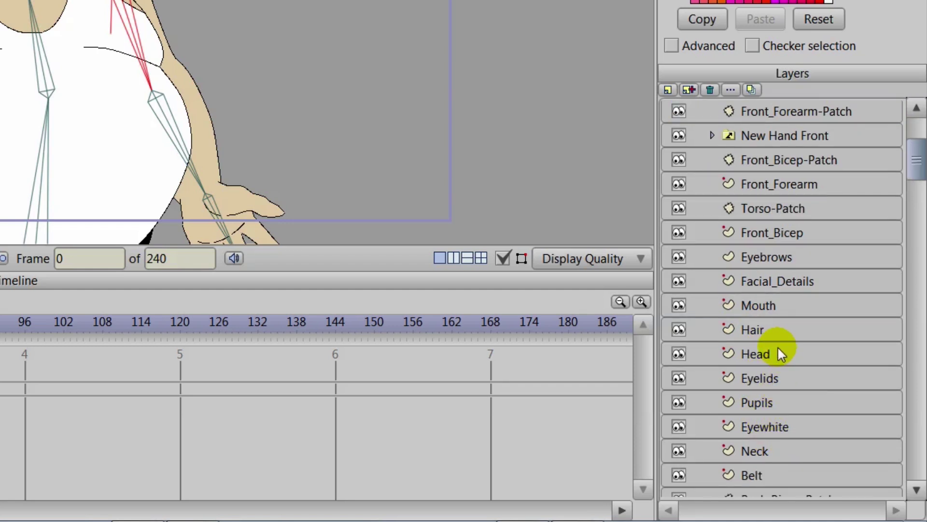
pyautogui.scroll(-2, 777, 346)
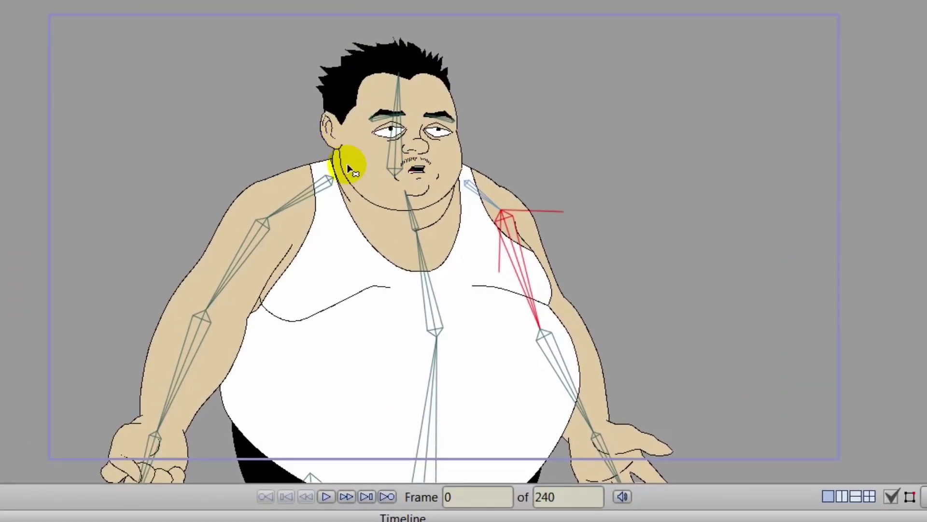
pyautogui.keyDown('alt'); pyautogui.rightClick(347, 164); pyautogui.keyUp('alt')
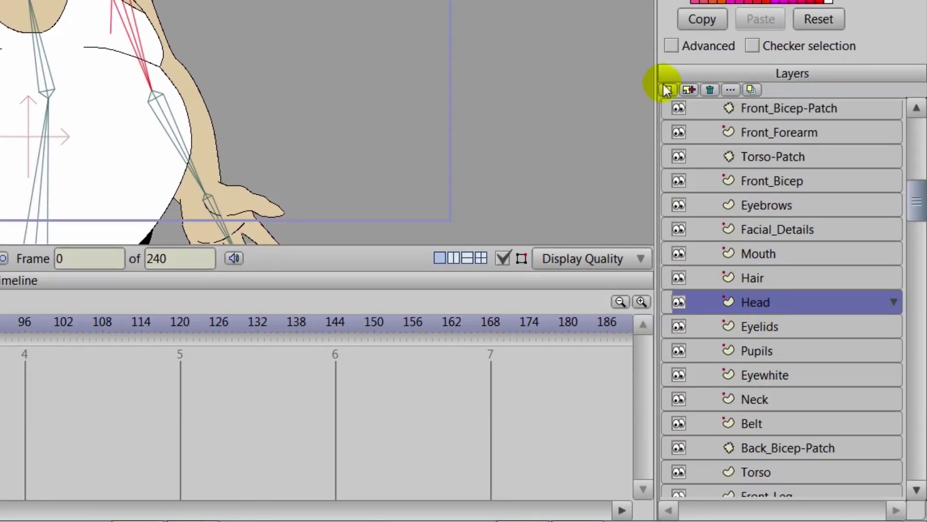
# Add a new vector layer directly above the Head layer and name it FaceShading
pyautogui.click(667, 88)
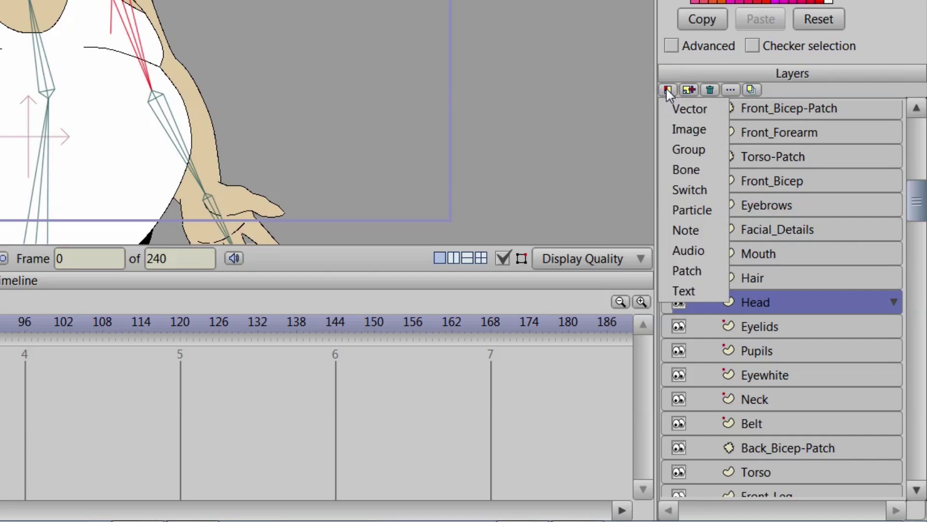
pyautogui.click(687, 110)
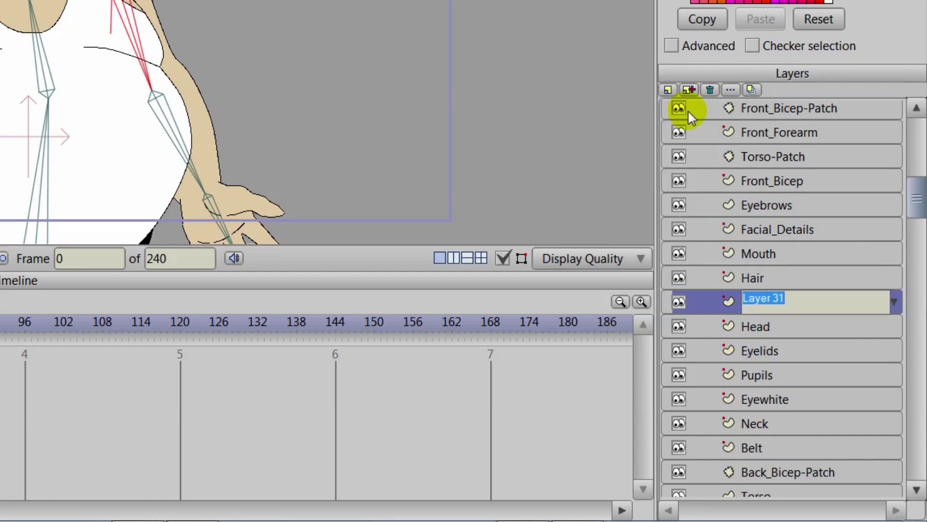
pyautogui.write('F')
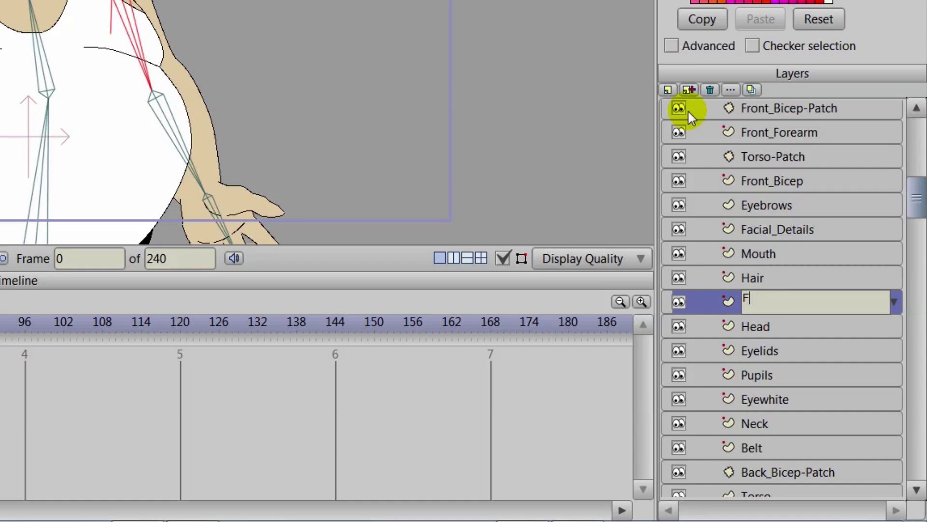
pyautogui.write('aceShading')
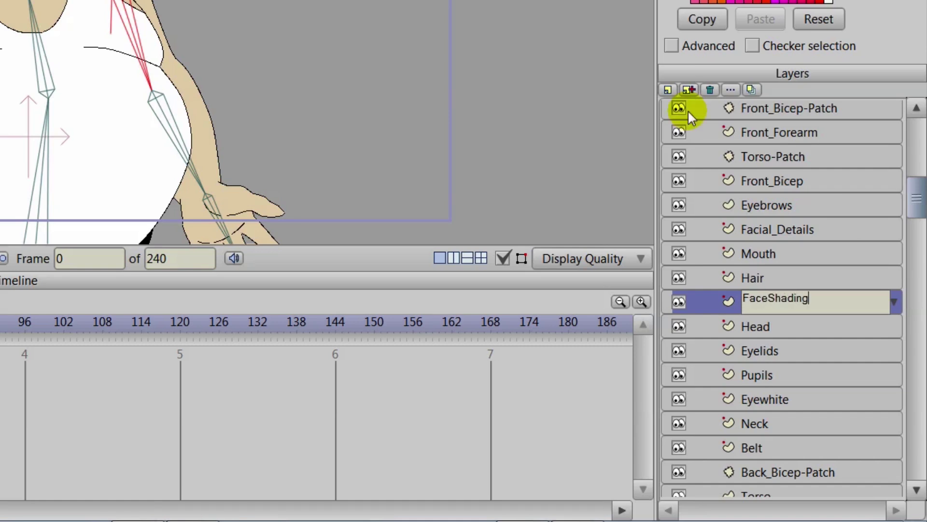
pyautogui.press('Return')
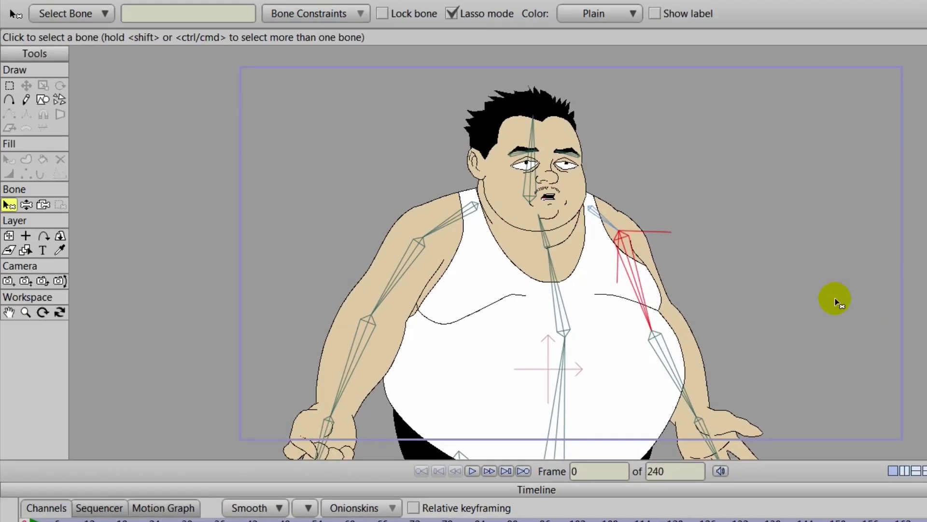
# Activate the Add Point tool for drawing on the FaceShading layer
pyautogui.moveTo(193, 91); pyautogui.dragTo(362, 143)
pyautogui.scroll(4, 813, 323)
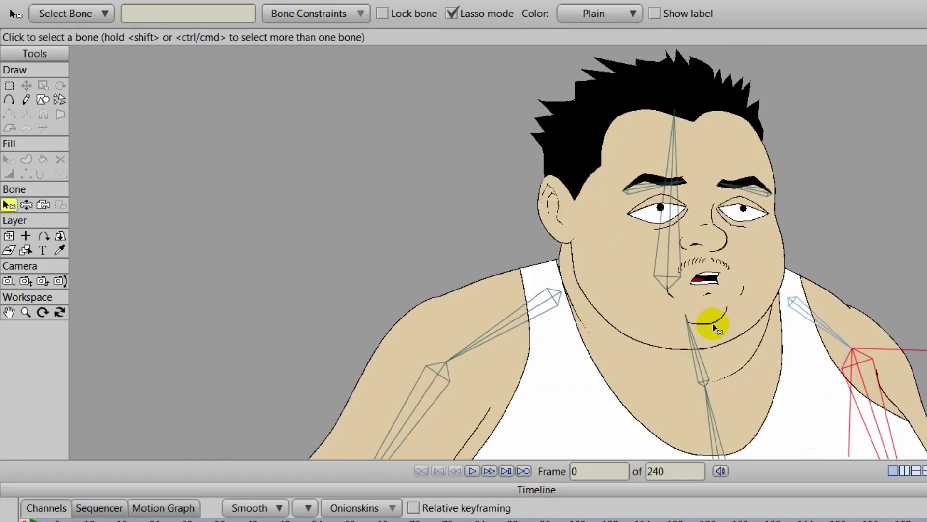
pyautogui.scroll(1, 716, 329)
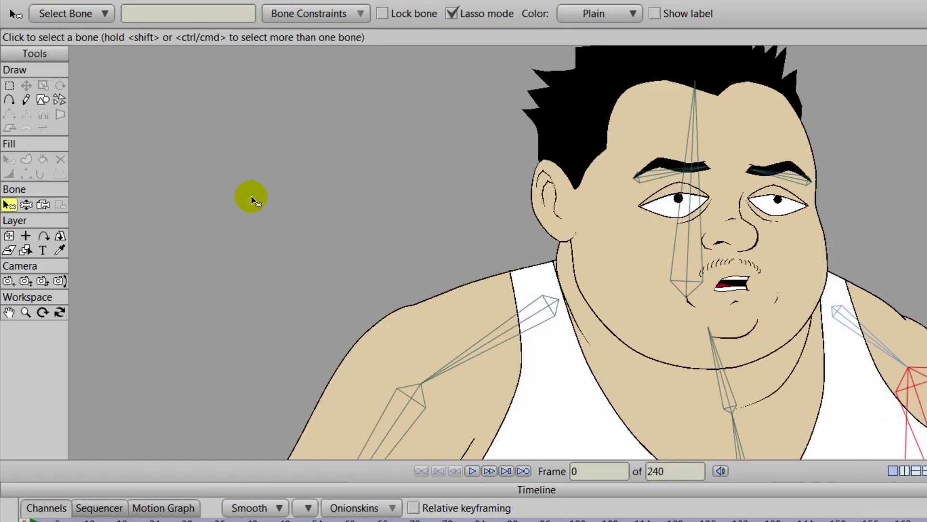
pyautogui.click(9, 99)
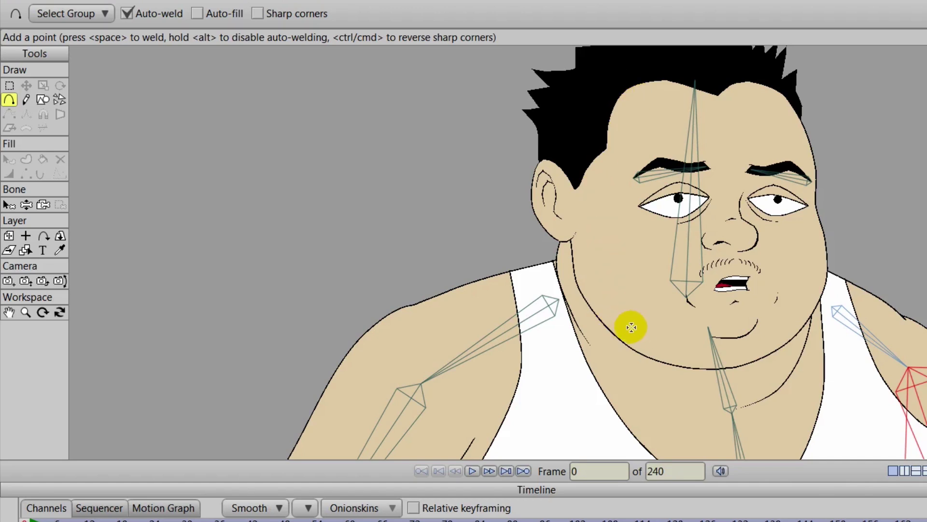
pyautogui.moveTo(631, 325); pyautogui.dragTo(518, 338)
pyautogui.scroll(-2, 524, 340)
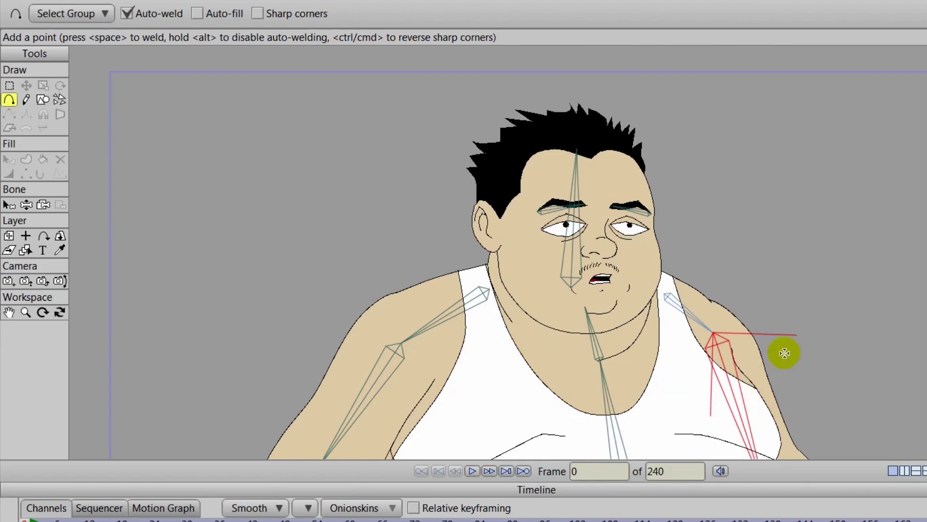
pyautogui.moveTo(820, 134); pyautogui.dragTo(833, 310)
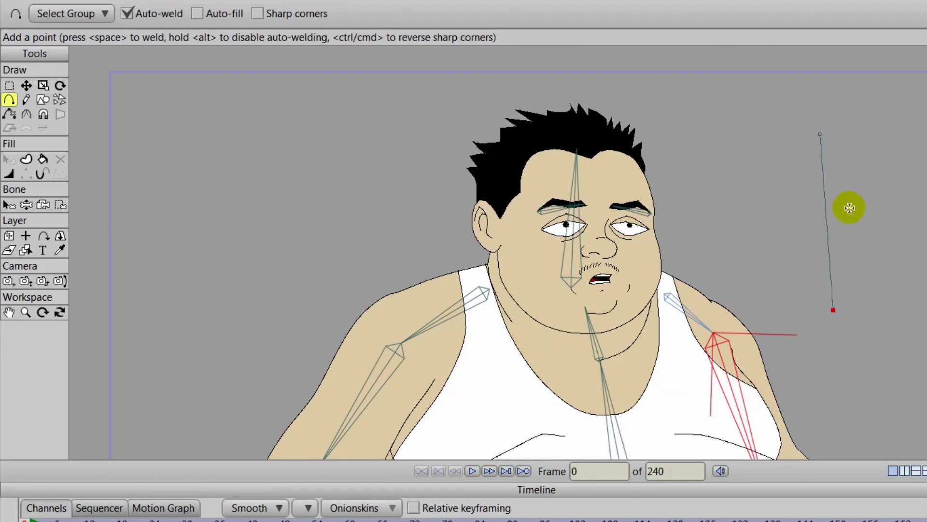
pyautogui.moveTo(855, 208); pyautogui.dragTo(572, 265)
pyautogui.moveTo(867, 181); pyautogui.dragTo(558, 154)
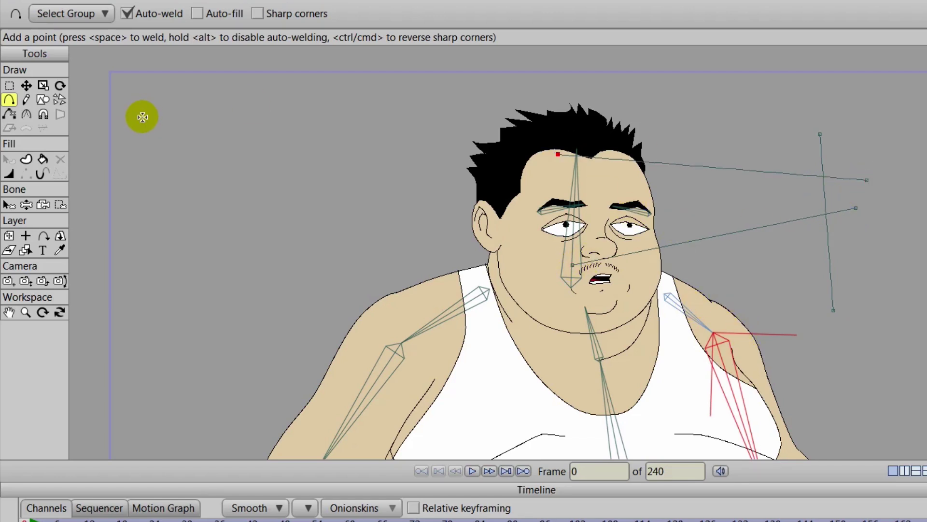
pyautogui.hotkey('ctrl', 'z')
pyautogui.hotkey('ctrl', 'z')
pyautogui.hotkey('ctrl', 'z')
pyautogui.hotkey('ctrl', 'z')
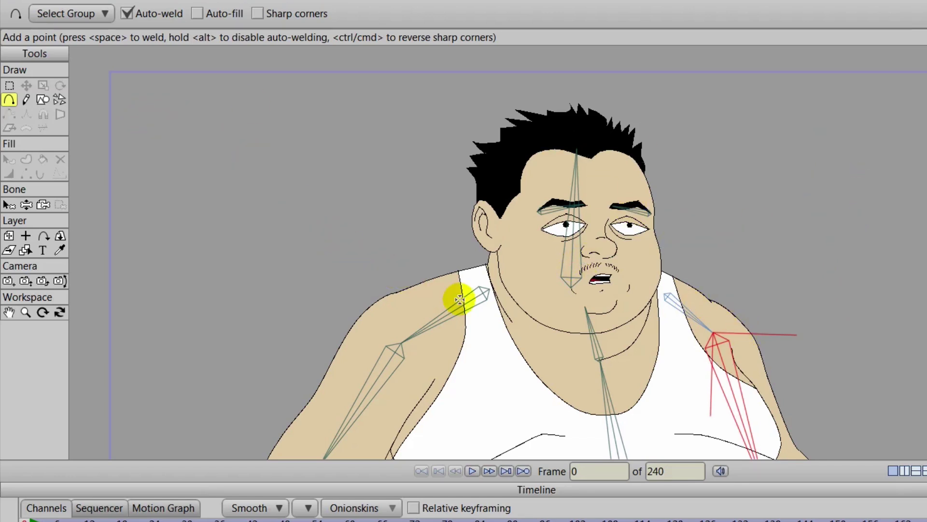
# Start the shading outline in the hair above the forehead, curving it down along the character's right eyebrow and across the eyelid to the outer eye corner
pyautogui.scroll(2, 460, 298)
pyautogui.moveTo(519, 306); pyautogui.dragTo(527, 345)
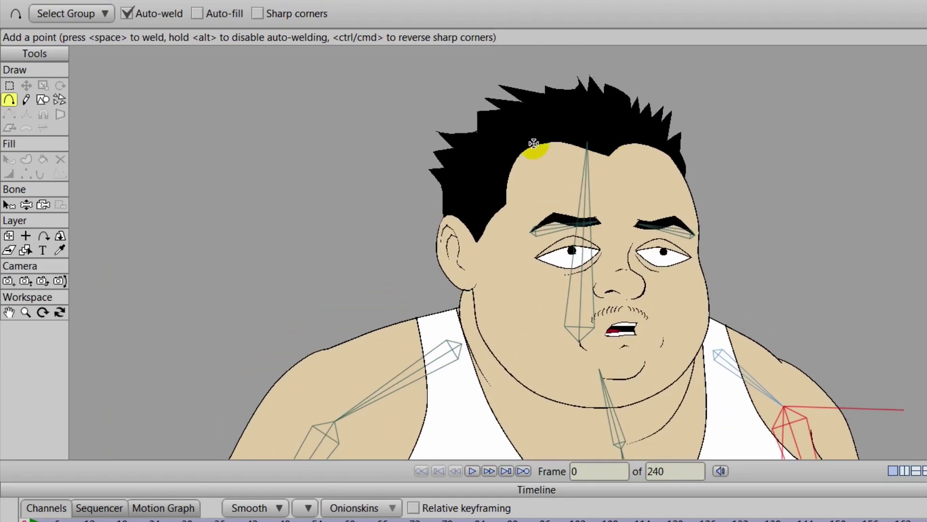
pyautogui.moveTo(531, 141); pyautogui.dragTo(601, 250)
pyautogui.click(572, 222)
pyautogui.click(597, 220)
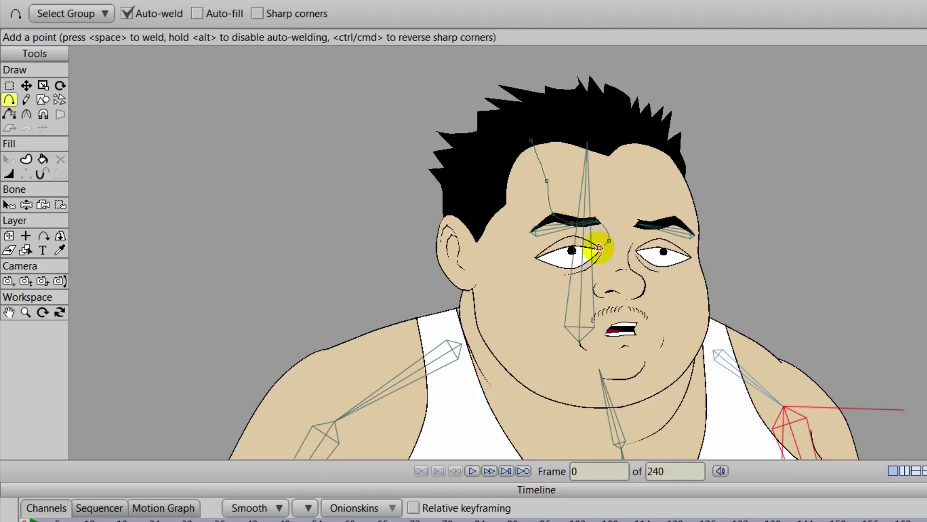
pyautogui.scroll(3, 601, 249)
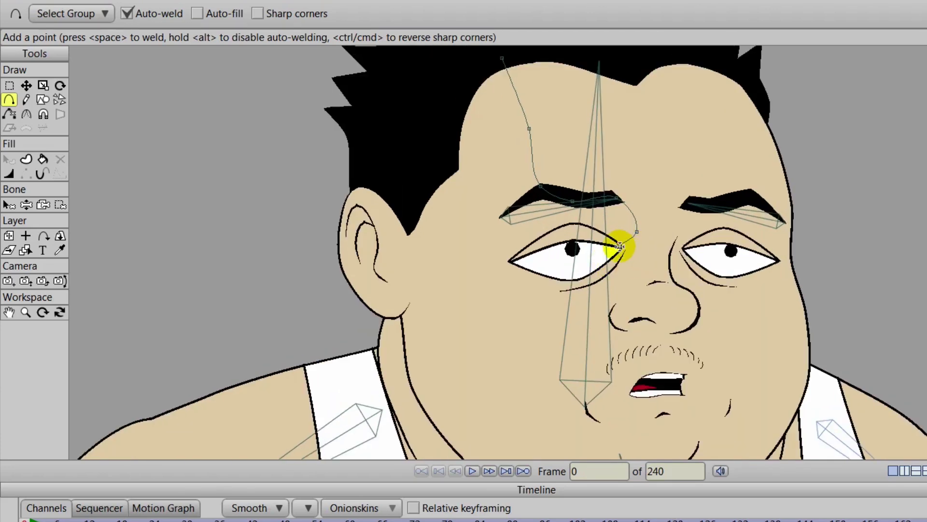
pyautogui.click(571, 239)
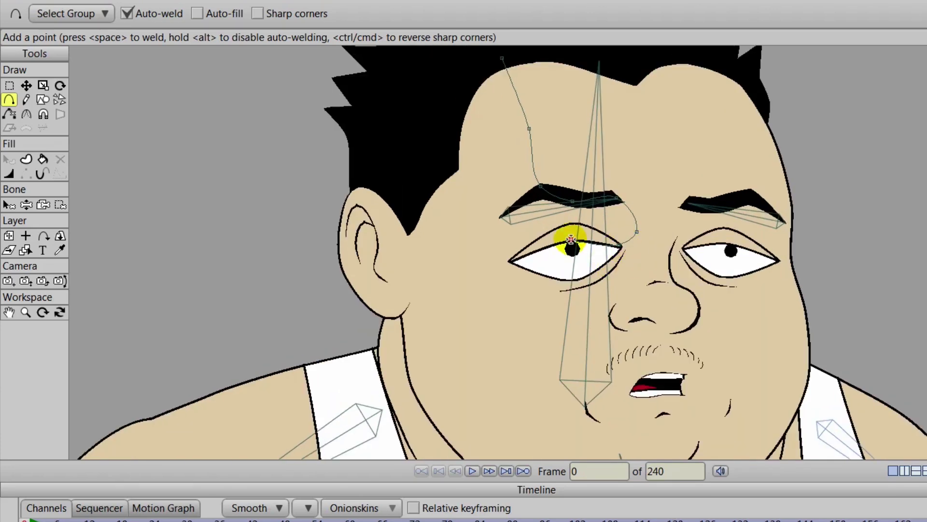
pyautogui.click(509, 263)
# Continue the shading outline down the cheek to the chin, and back along the jawline up to the earlobe
pyautogui.moveTo(503, 269); pyautogui.dragTo(475, 417)
pyautogui.moveTo(519, 389); pyautogui.dragTo(496, 204)
pyautogui.moveTo(449, 234); pyautogui.dragTo(377, 130)
pyautogui.moveTo(443, 156); pyautogui.dragTo(509, 350)
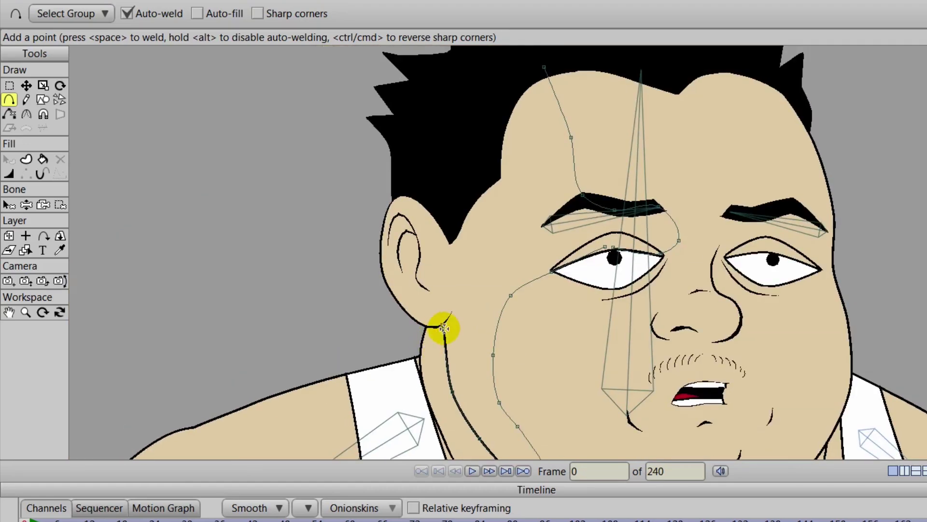
# Trace the shading outline around the outer edge of the ear to the pointed tip of the sideburn
pyautogui.moveTo(444, 325); pyautogui.dragTo(405, 309)
pyautogui.click(381, 267)
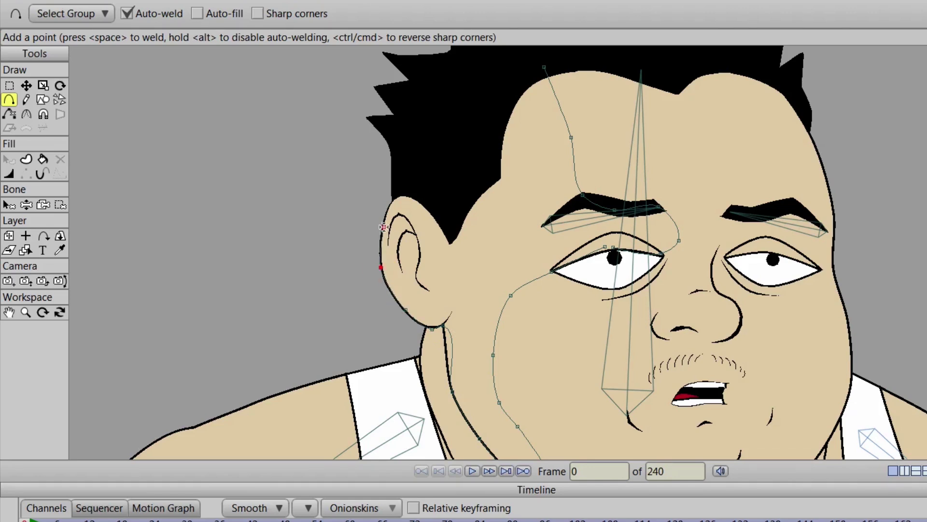
pyautogui.moveTo(383, 227); pyautogui.dragTo(383, 221)
pyautogui.click(395, 197)
pyautogui.click(414, 197)
pyautogui.click(442, 227)
pyautogui.click(442, 226)
pyautogui.click(451, 242)
# Run the shading outline up through the hair and close the shape at its starting point above the forehead
pyautogui.click(472, 186)
pyautogui.click(475, 180)
pyautogui.click(489, 155)
pyautogui.click(502, 96)
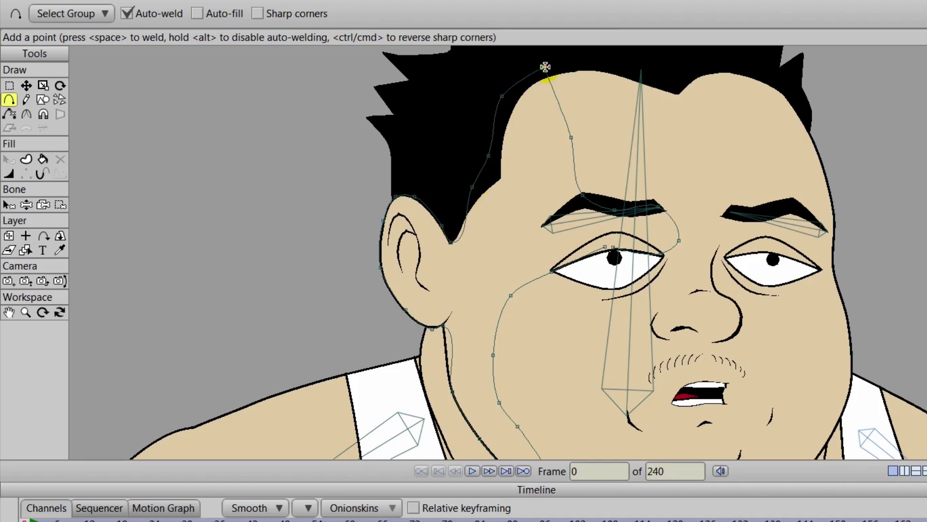
pyautogui.click(540, 70)
# Sharpen the shading outline with the Curvature tool at its forehead starting point, the sideburn tip and below the earlobe
pyautogui.click(25, 112)
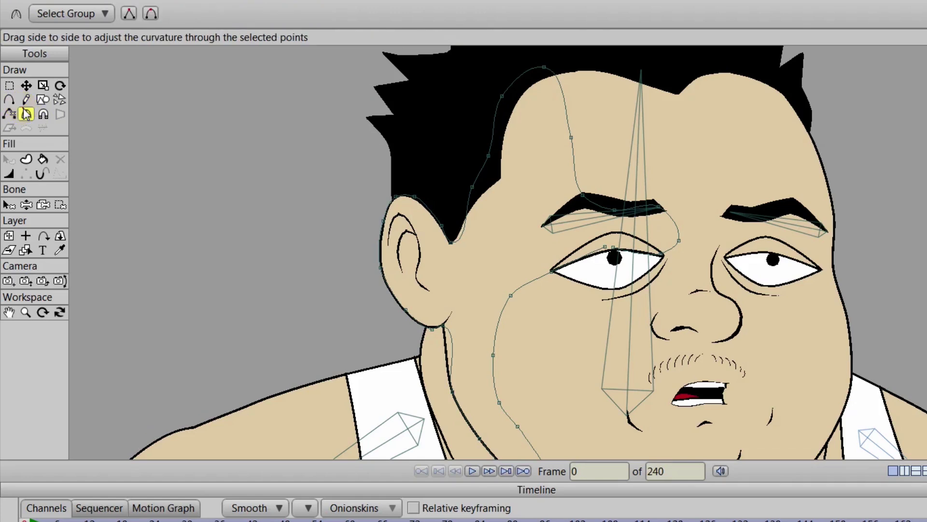
pyautogui.click(544, 67)
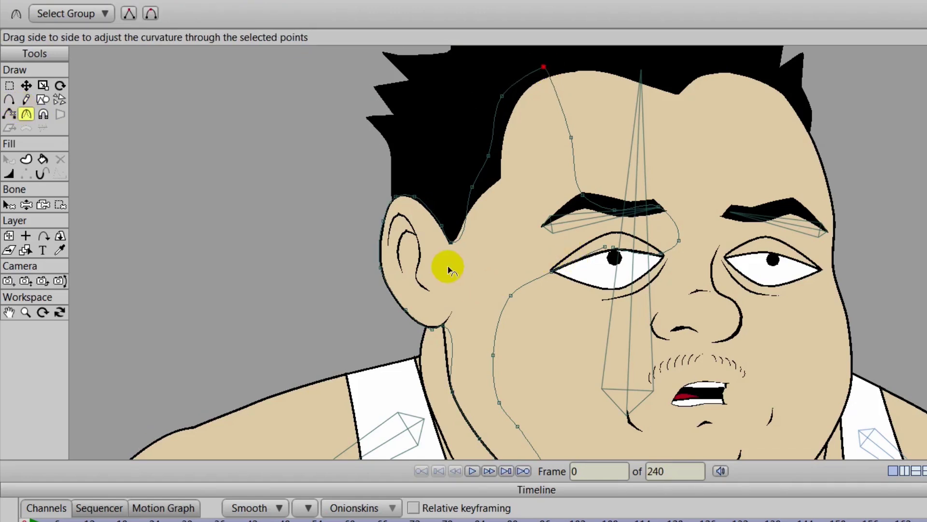
pyautogui.click(451, 241)
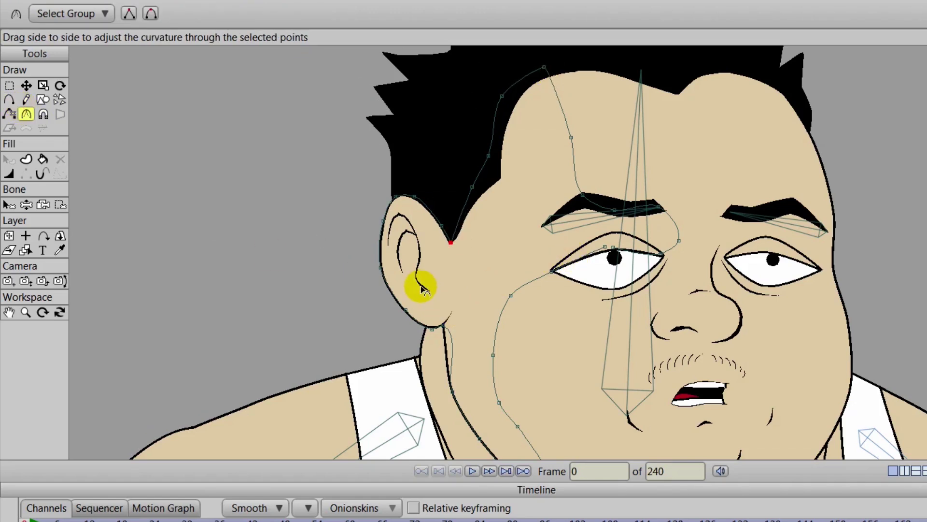
pyautogui.click(442, 326)
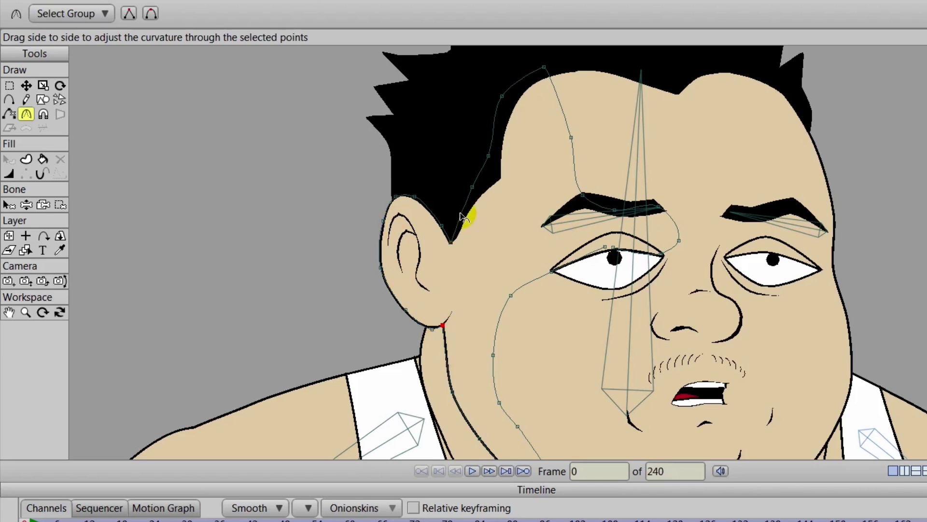
# Weld the extra point on the upper eyelid to the neighbouring point above the pupil
pyautogui.scroll(3, 555, 251)
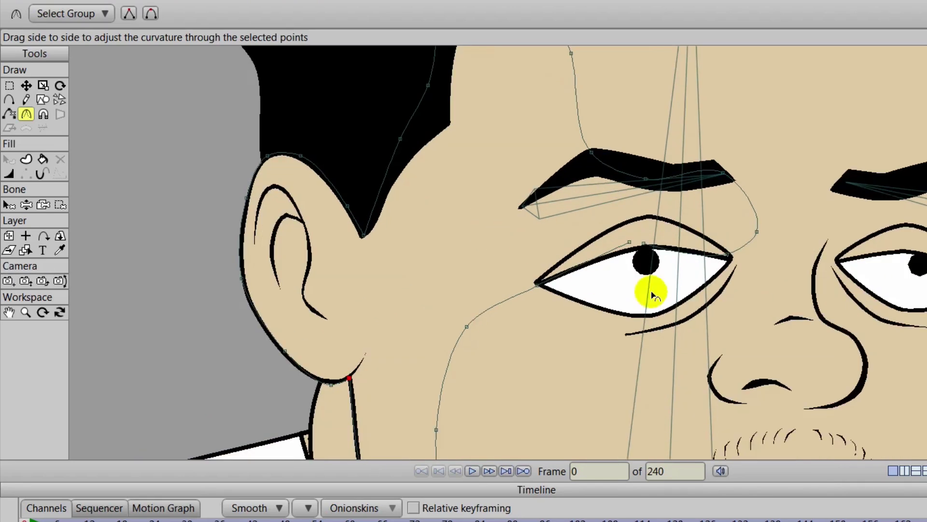
pyautogui.click(26, 86)
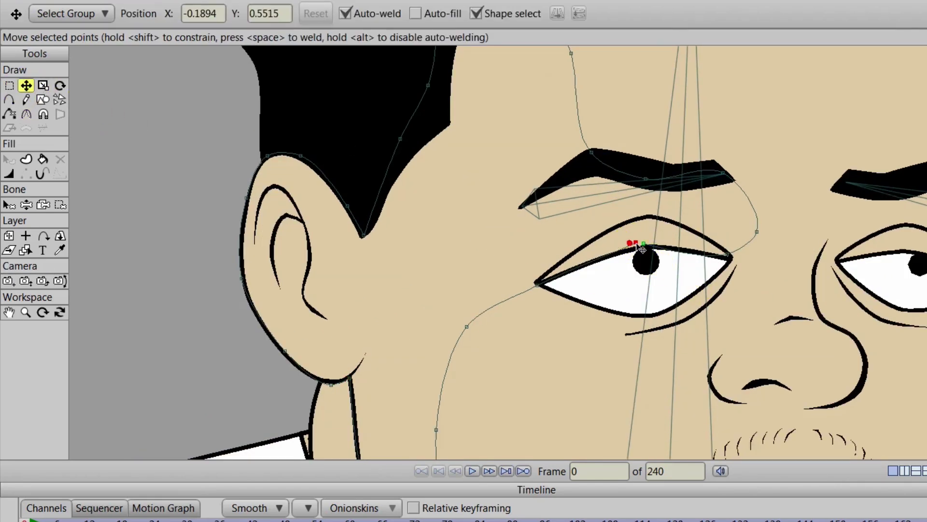
pyautogui.moveTo(636, 244); pyautogui.dragTo(643, 244)
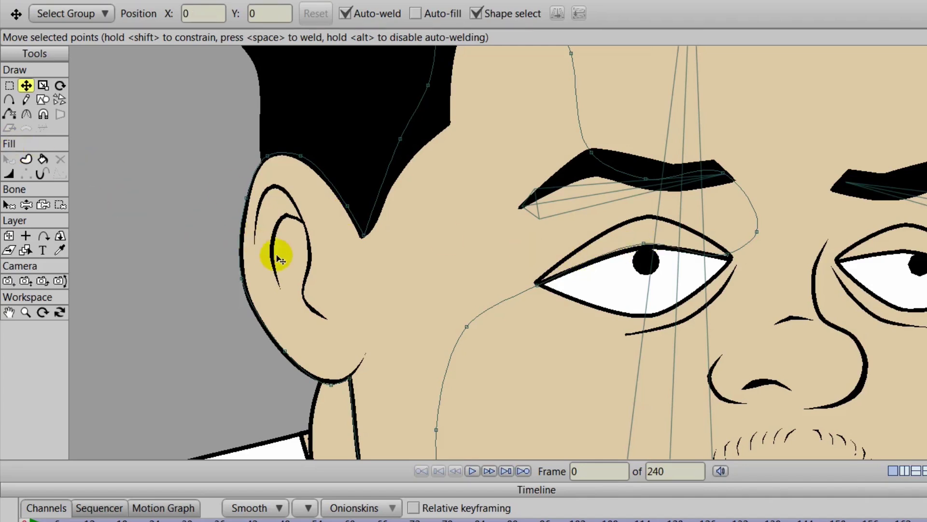
# Move the shading points at the earlobe and along the lower jaw so the shape follows the head's outline
pyautogui.moveTo(313, 263); pyautogui.dragTo(381, 195)
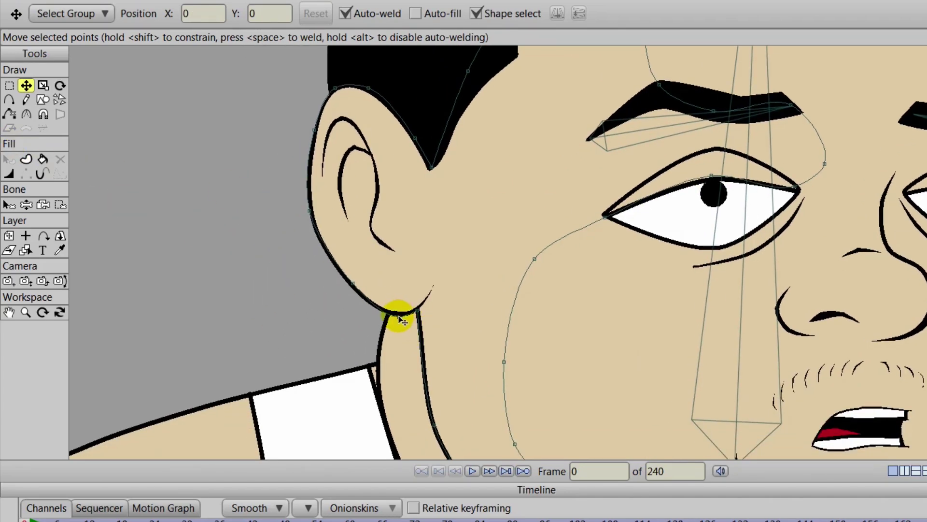
pyautogui.click(398, 316)
pyautogui.moveTo(398, 317); pyautogui.dragTo(312, 215)
pyautogui.moveTo(555, 437); pyautogui.dragTo(562, 318)
pyautogui.moveTo(564, 373); pyautogui.dragTo(502, 227)
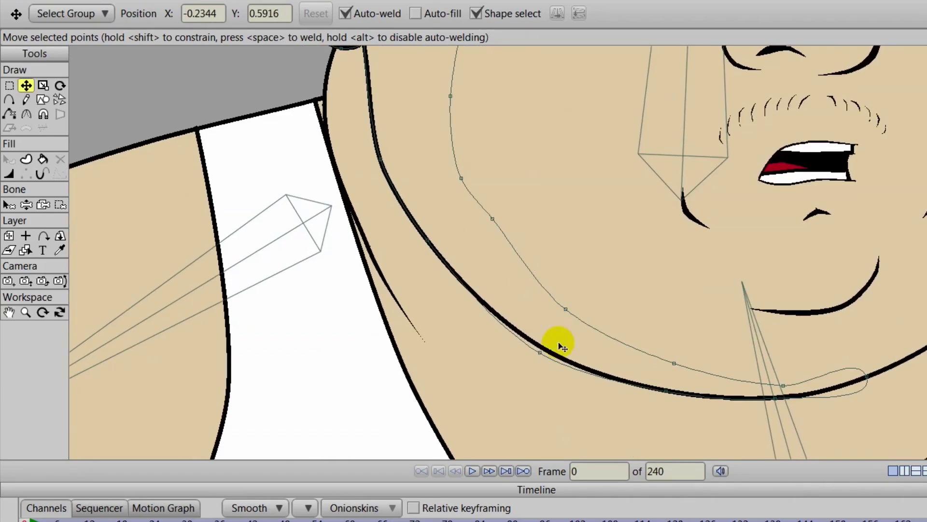
pyautogui.moveTo(541, 357); pyautogui.dragTo(544, 348)
# Sharpen the rounded end of the shading outline under the chin with the Curvature tool
pyautogui.click(43, 114)
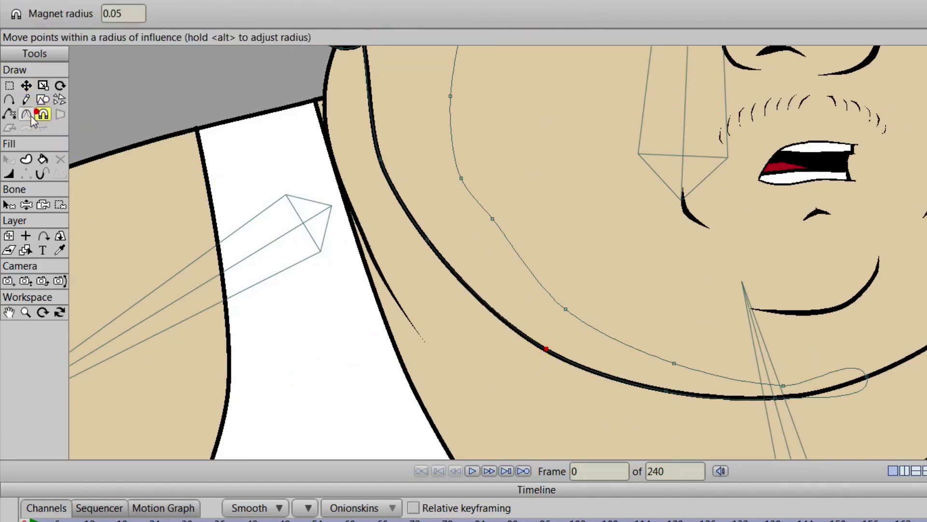
pyautogui.click(27, 114)
pyautogui.moveTo(867, 376); pyautogui.dragTo(348, 304)
pyautogui.moveTo(563, 263); pyautogui.dragTo(575, 414)
pyautogui.moveTo(570, 265); pyautogui.dragTo(476, 387)
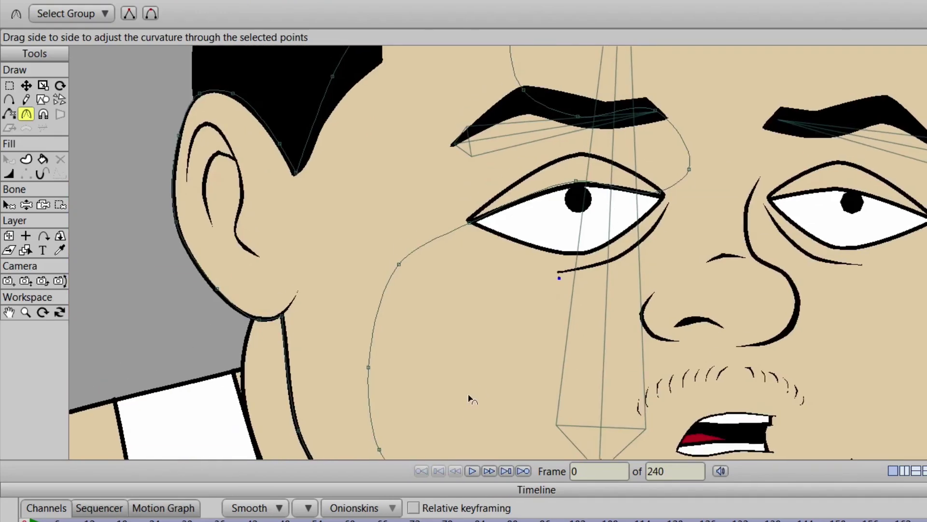
# Sharpen the shading outline at the first eye's inner corner, and move the points above the pupil and at that corner onto the lid line
pyautogui.moveTo(520, 277); pyautogui.dragTo(503, 364)
pyautogui.scroll(3, 544, 297)
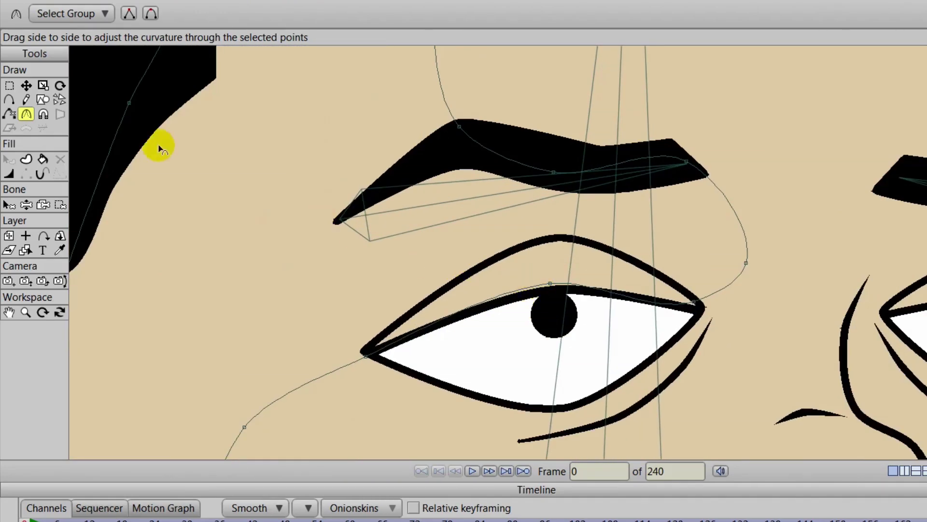
pyautogui.click(694, 302)
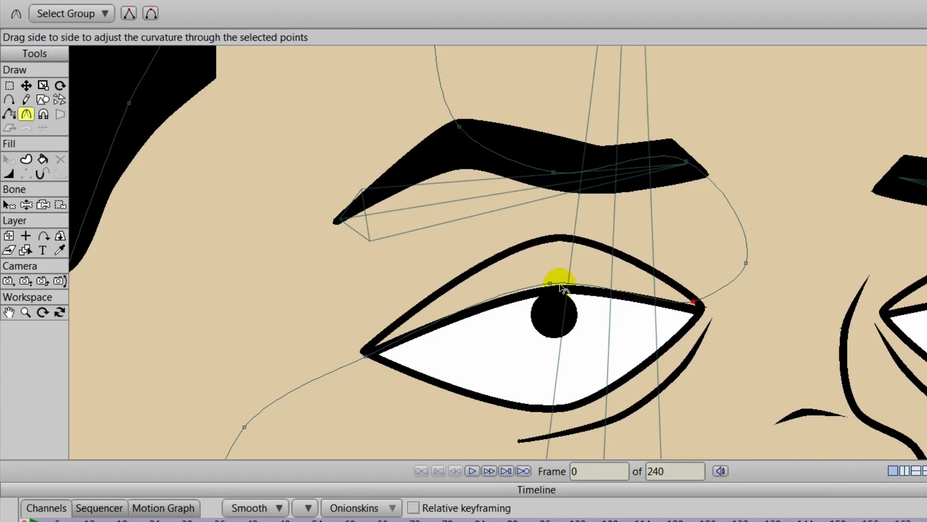
pyautogui.click(26, 86)
pyautogui.click(552, 284)
pyautogui.moveTo(552, 282); pyautogui.dragTo(552, 290)
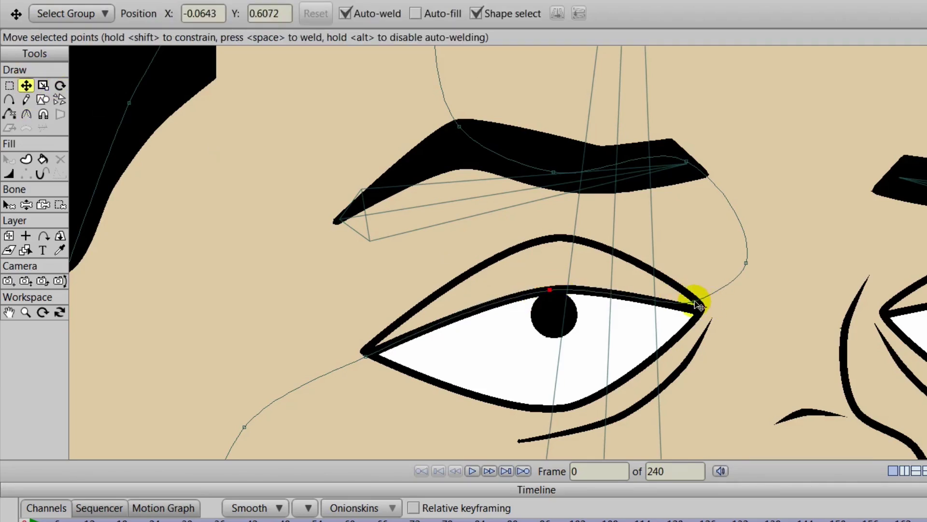
pyautogui.moveTo(695, 302); pyautogui.dragTo(709, 302)
# Reposition the shading point beside the nose bridge, between the first eye's inner corner and its eyebrow
pyautogui.scroll(-3, 729, 296)
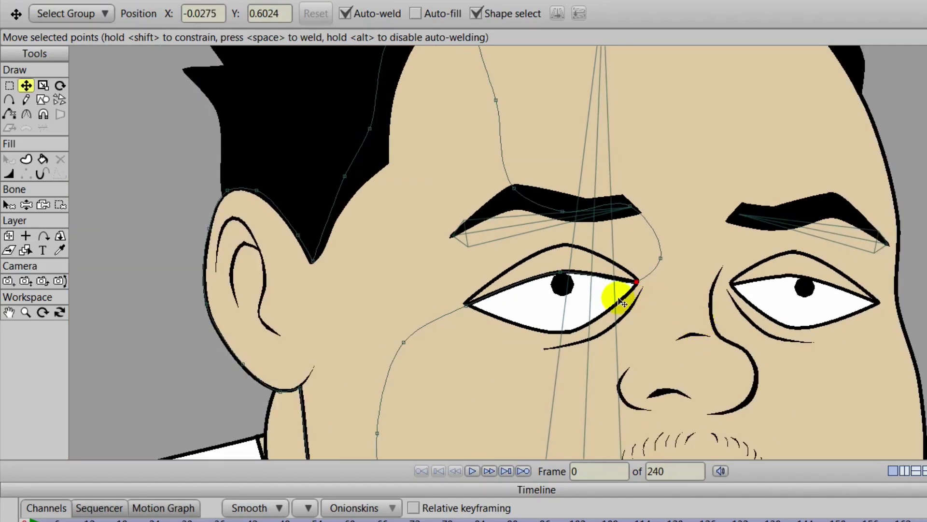
pyautogui.click(660, 258)
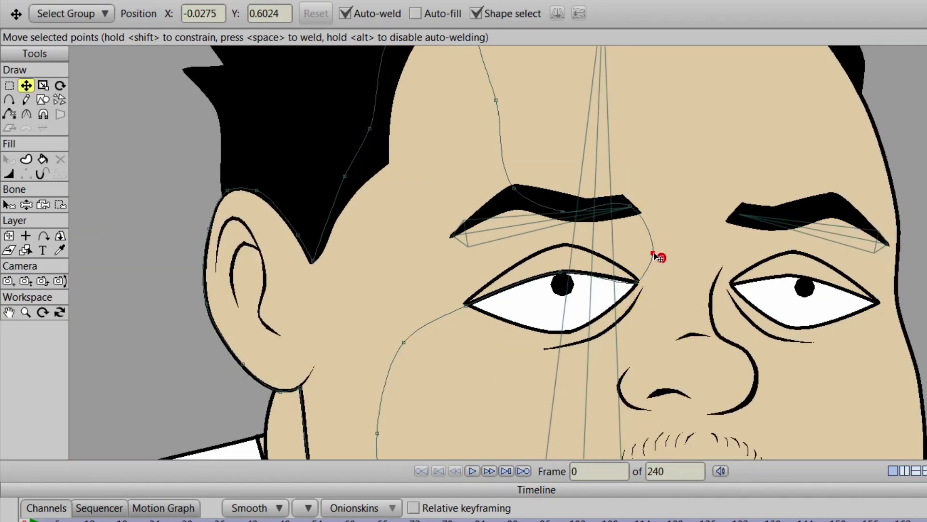
pyautogui.moveTo(656, 256)
pyautogui.mouseDown()
pyautogui.moveTo(673, 263)
pyautogui.moveTo(661, 255)
pyautogui.moveTo(671, 280)
pyautogui.moveTo(664, 248)
pyautogui.mouseUp()
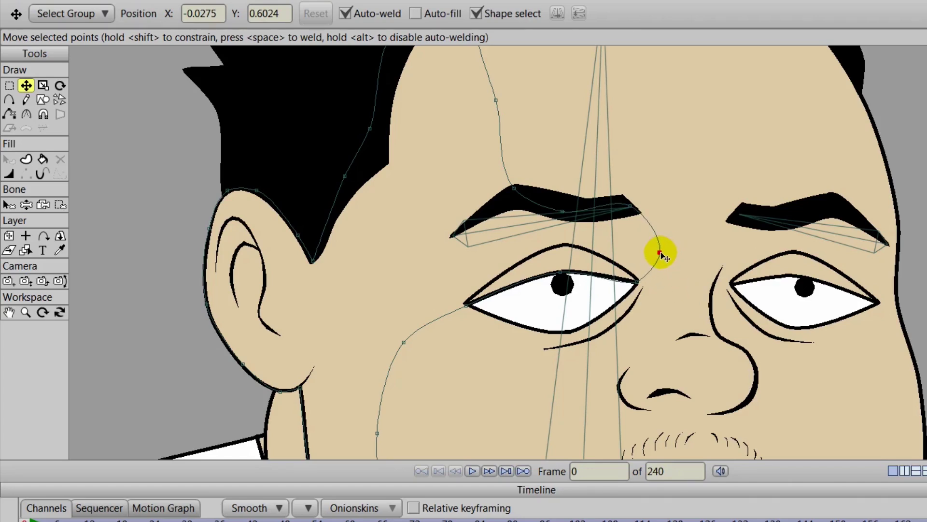
# Sharpen the shading outline with the Curvature tool where it meets the peak of the first eyebrow
pyautogui.moveTo(532, 181); pyautogui.dragTo(583, 270)
pyautogui.click(26, 114)
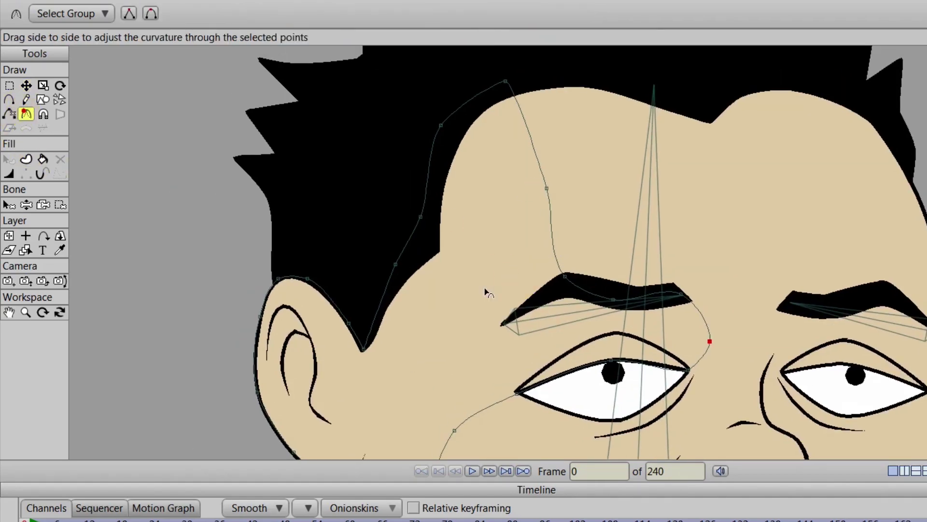
pyautogui.moveTo(527, 281); pyautogui.dragTo(431, 286)
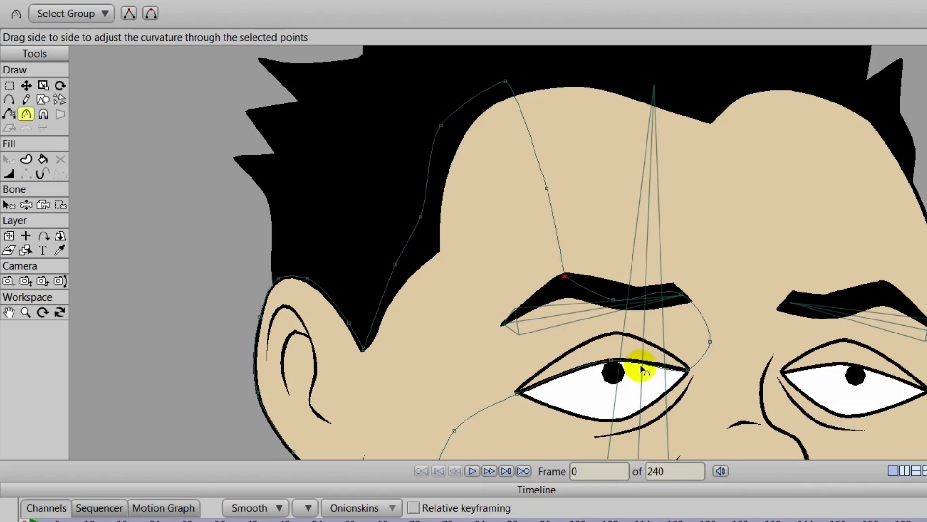
pyautogui.click(8, 100)
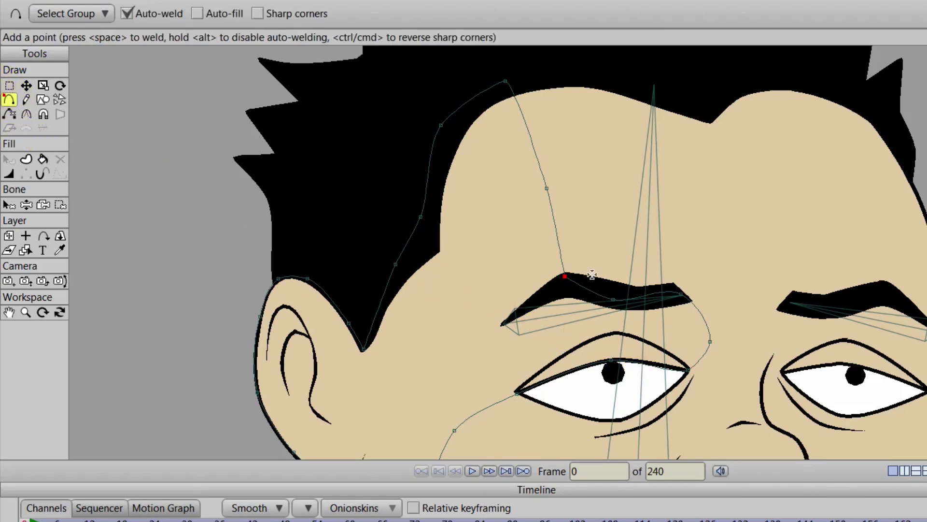
pyautogui.click(26, 114)
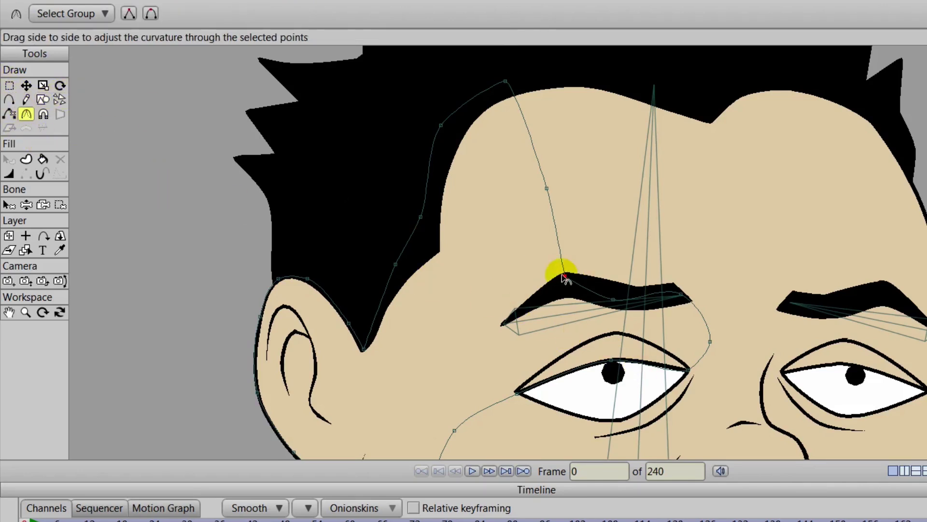
pyautogui.click(563, 276)
# Create a filled shape from the closed face-shading outline running from the forehead down to the chin
pyautogui.scroll(-5, 373, 213)
pyautogui.click(26, 159)
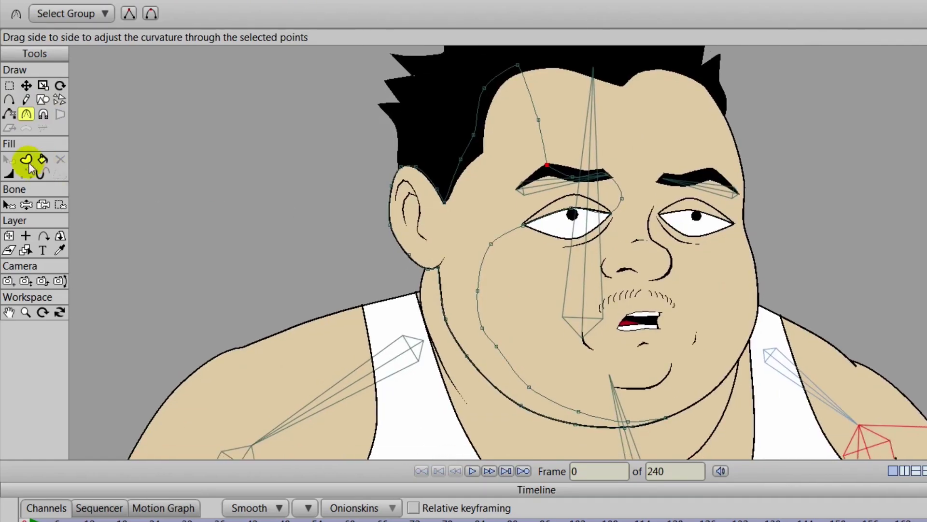
pyautogui.click(454, 179)
pyautogui.click(145, 14)
pyautogui.click(536, 187)
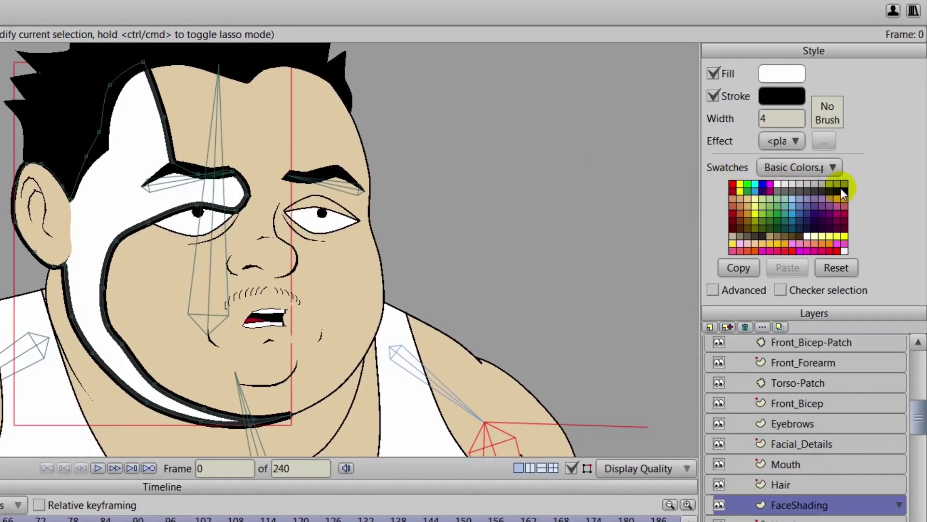
# Give the face-shading shape a black fill with an alpha of 18 and turn off its stroke
pyautogui.click(843, 192)
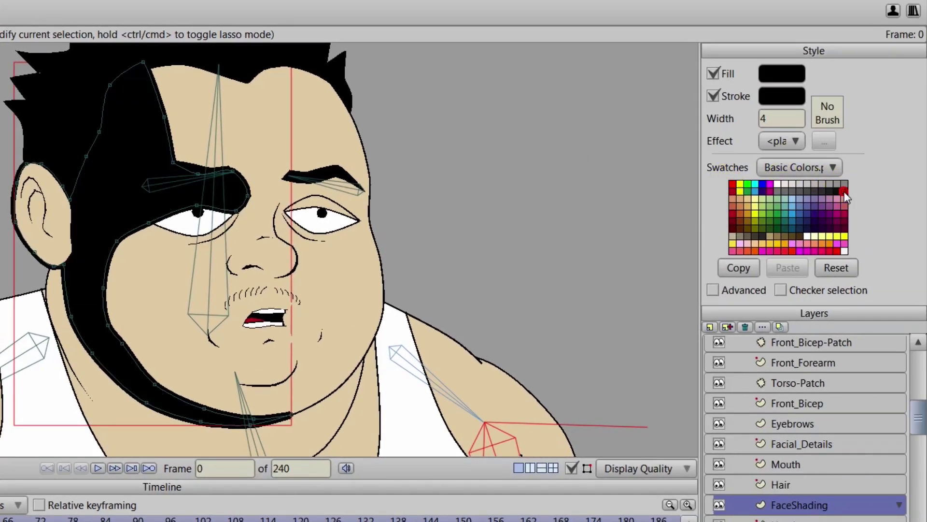
pyautogui.click(713, 96)
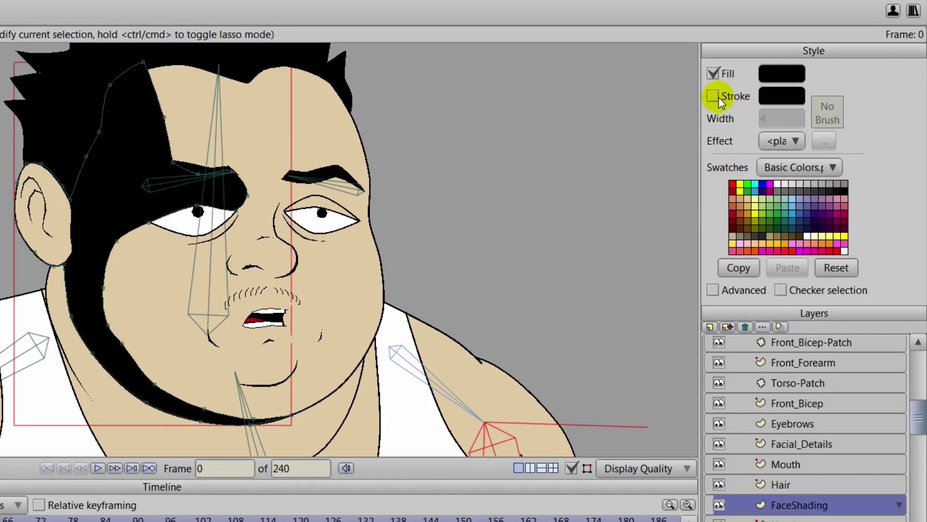
pyautogui.click(777, 73)
pyautogui.moveTo(750, 178); pyautogui.dragTo(754, 259)
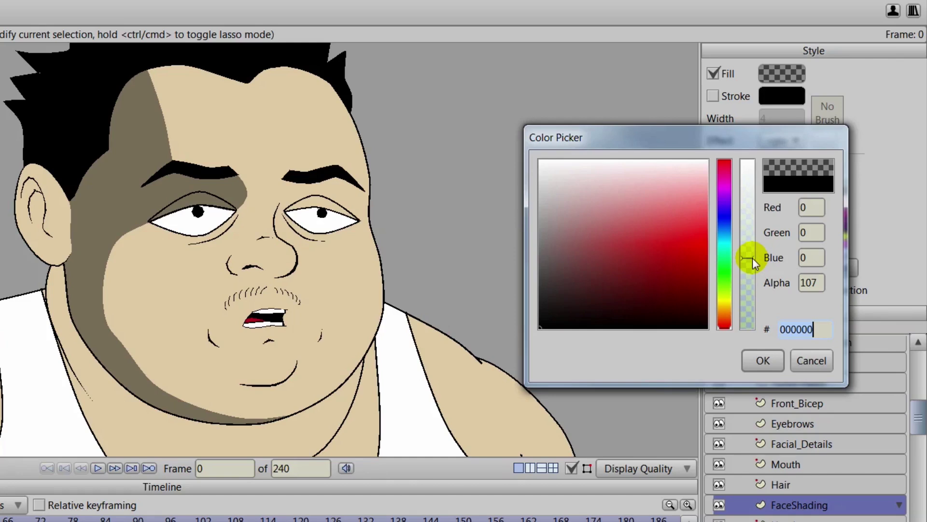
pyautogui.moveTo(753, 258)
pyautogui.mouseDown()
pyautogui.moveTo(749, 227)
pyautogui.moveTo(763, 316)
pyautogui.mouseUp()
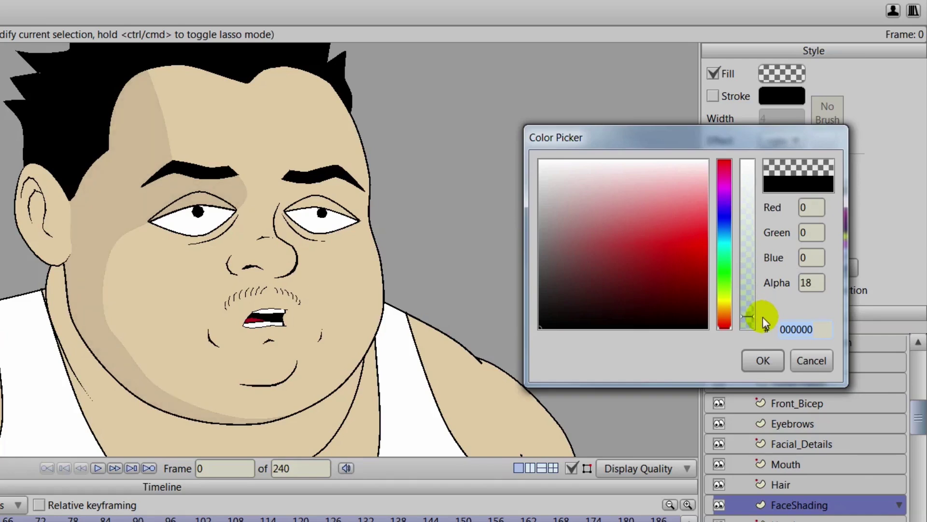
pyautogui.click(762, 361)
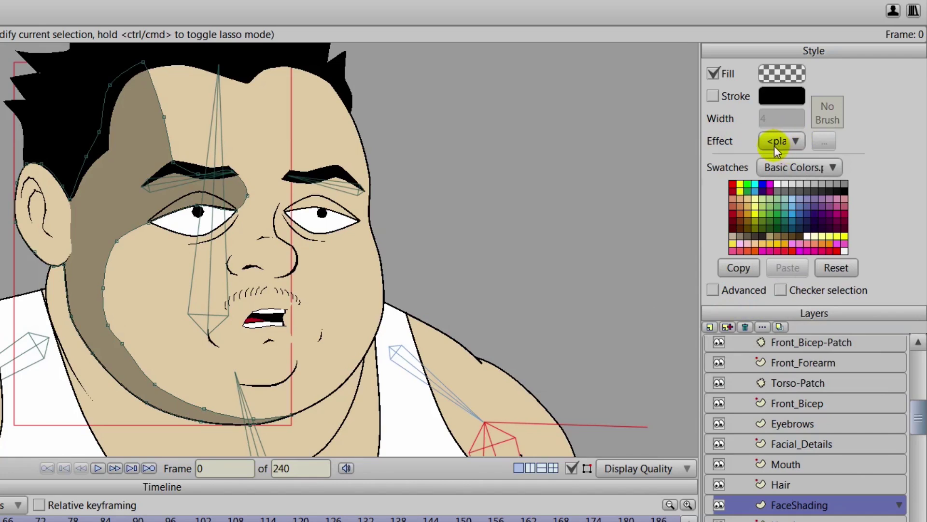
# Apply the Soft Edge effect to the face-shading shape and check it in a preview render
pyautogui.click(788, 141)
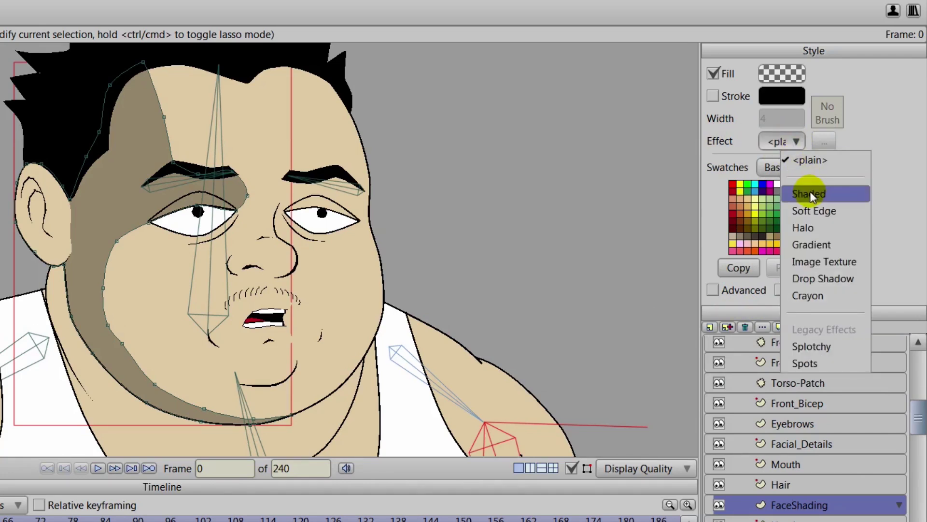
pyautogui.click(821, 210)
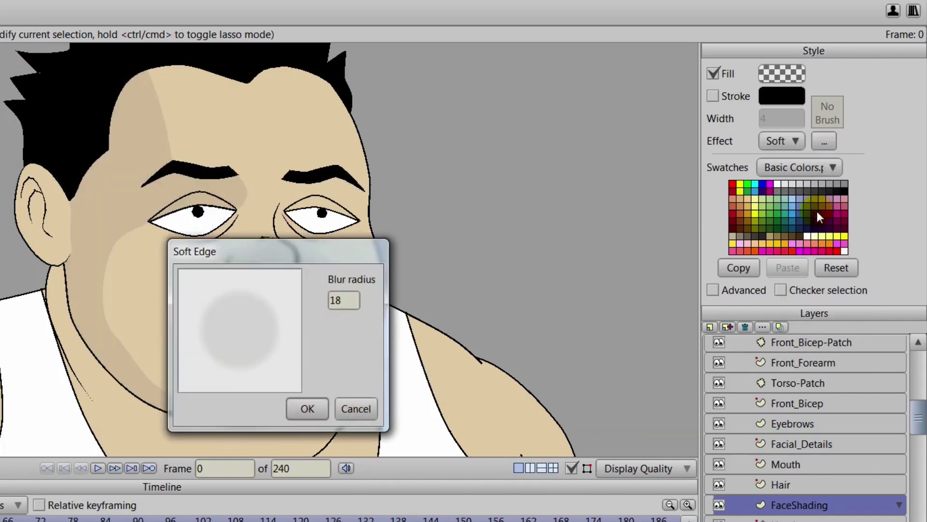
pyautogui.doubleClick(333, 299)
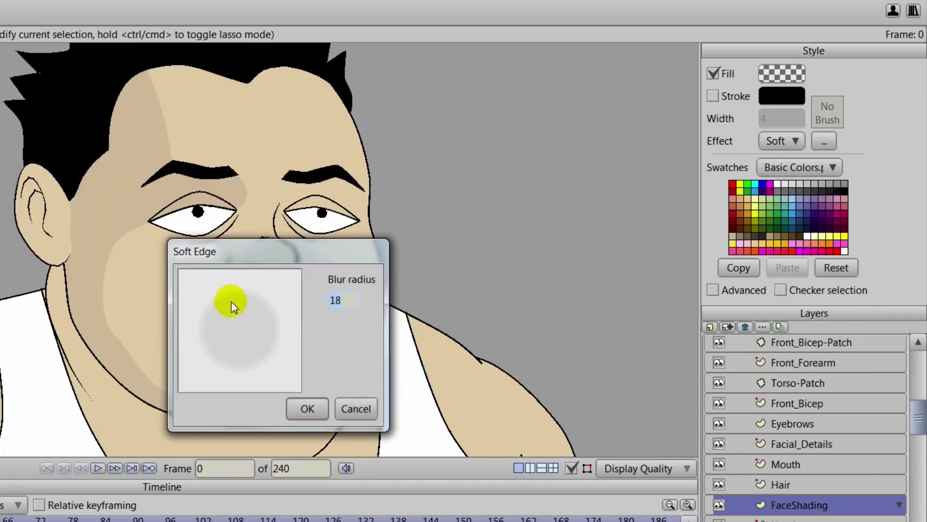
pyautogui.click(304, 407)
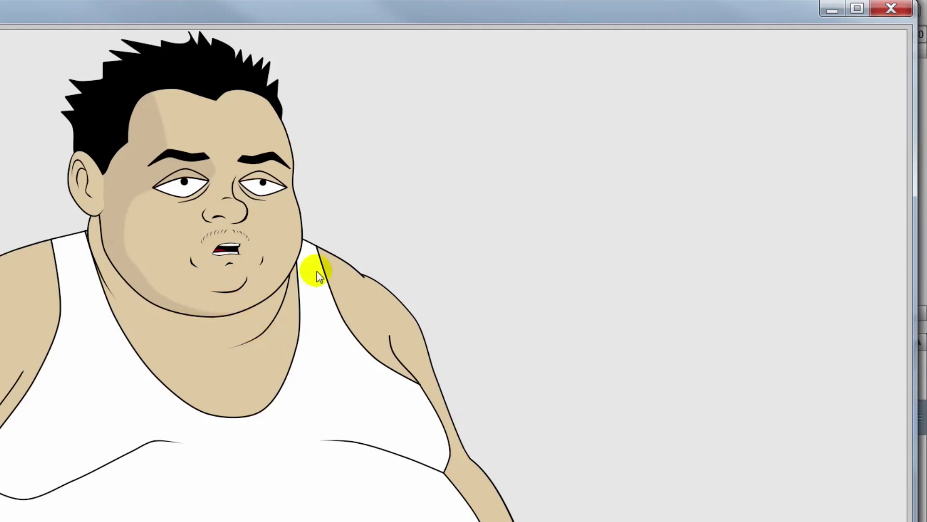
pyautogui.click(891, 9)
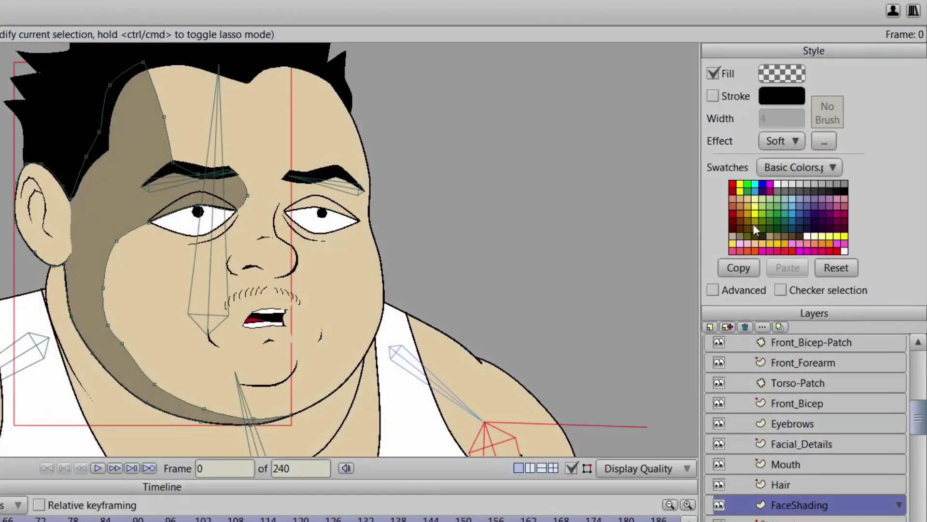
# Set the Soft Edge blur radius of the face shading to 0 and check it in a preview render
pyautogui.click(824, 142)
pyautogui.click(346, 299)
pyautogui.write('0')
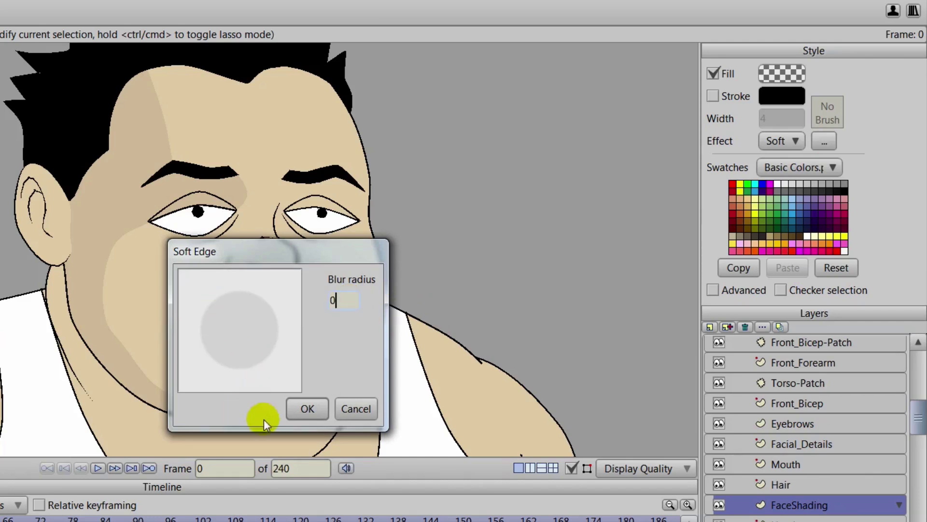
pyautogui.click(308, 408)
pyautogui.hotkey('ctrl', 'r')
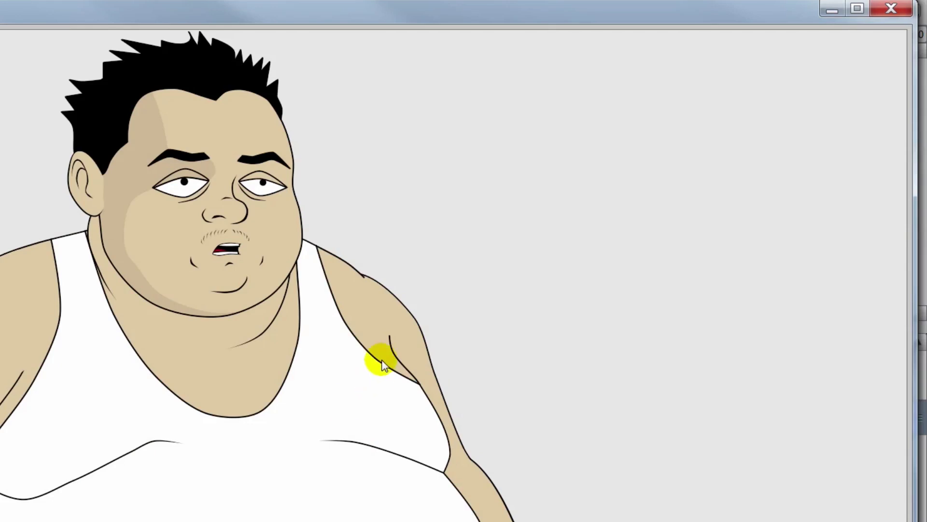
pyautogui.click(891, 8)
# Draw a closed outline around the second eye's socket, following the inner corner, upper lid line, outer corner and underside of the eyebrow
pyautogui.scroll(2, 487, 305)
pyautogui.moveTo(484, 304); pyautogui.dragTo(366, 362)
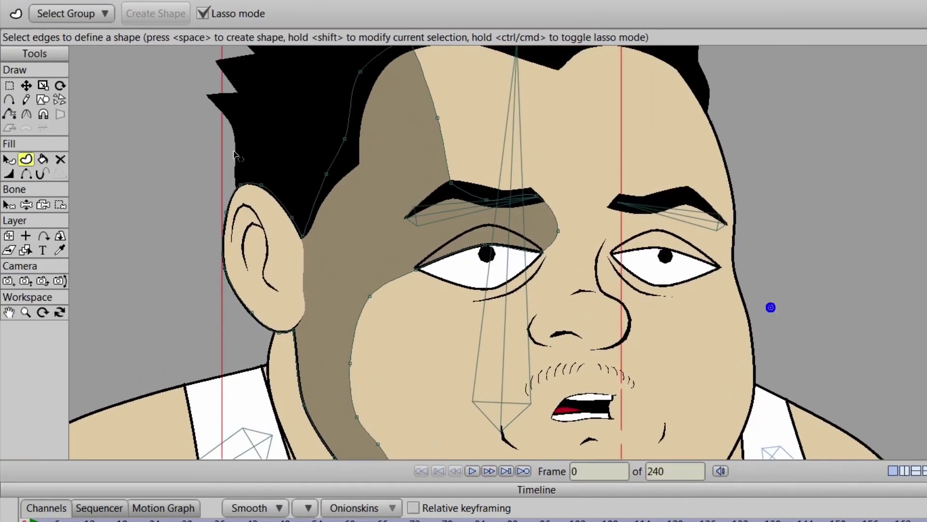
pyautogui.click(9, 99)
pyautogui.click(571, 246)
pyautogui.moveTo(570, 245); pyautogui.dragTo(561, 245)
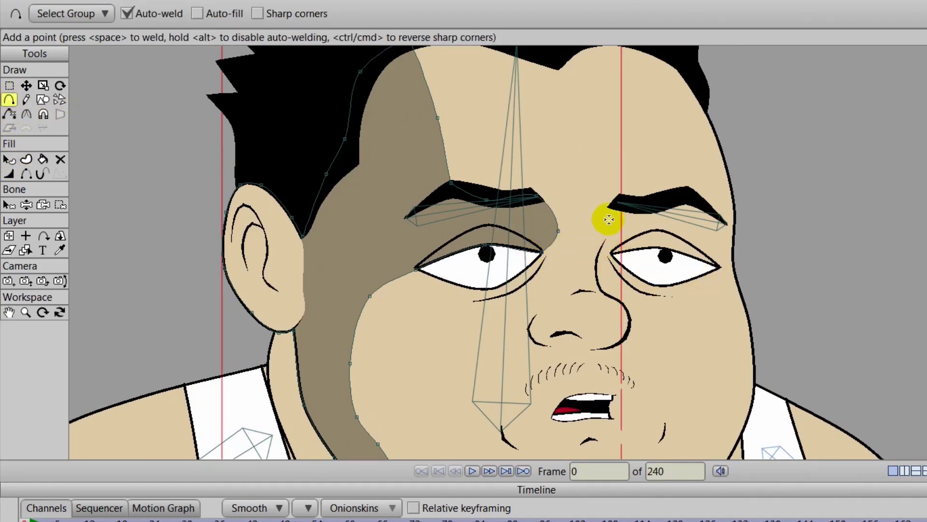
pyautogui.moveTo(615, 208); pyautogui.dragTo(602, 245)
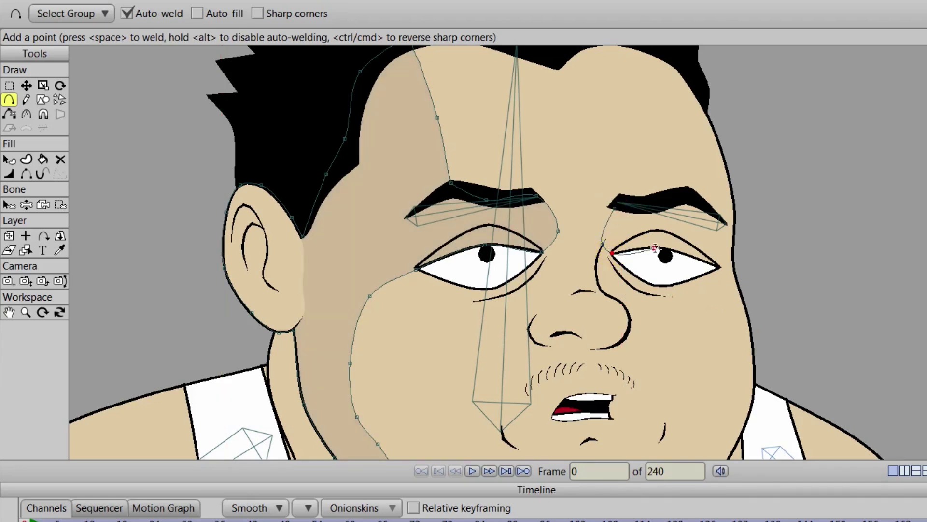
pyautogui.click(657, 246)
pyautogui.click(723, 266)
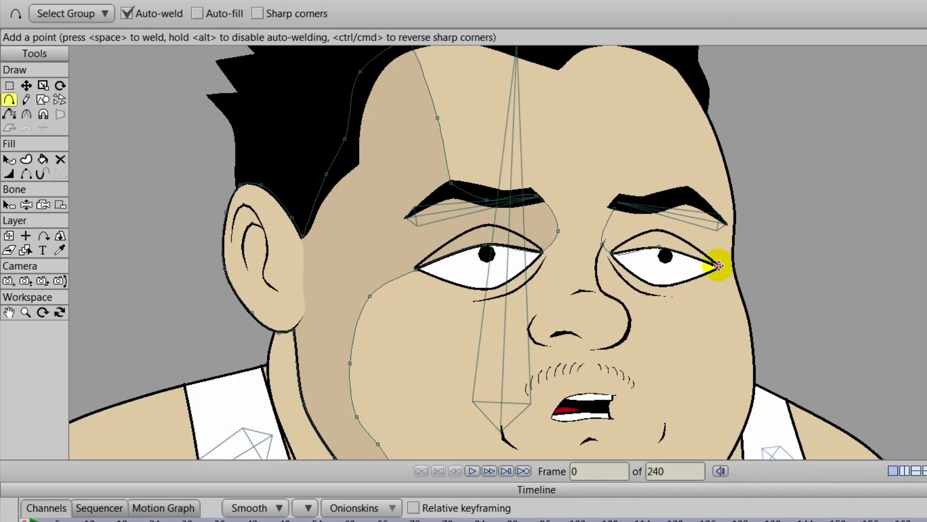
pyautogui.click(723, 239)
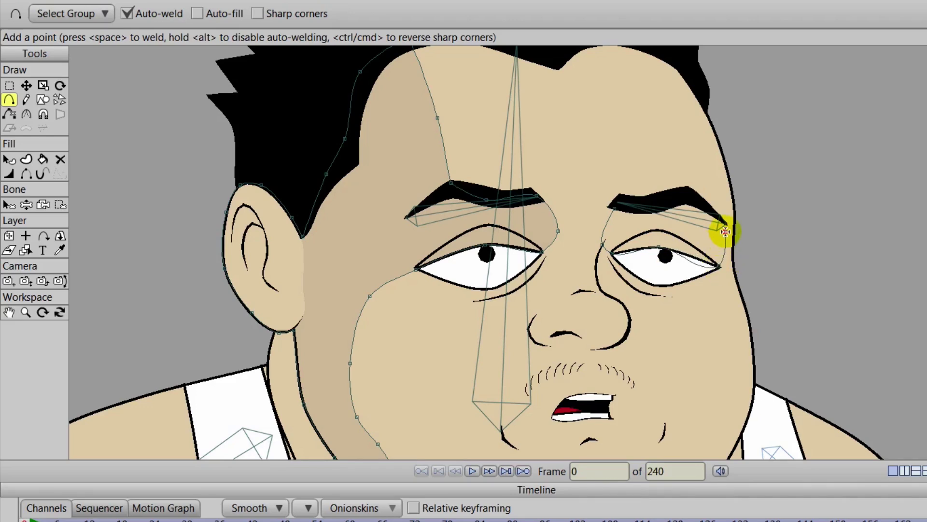
pyautogui.click(693, 199)
pyautogui.click(641, 208)
pyautogui.click(616, 209)
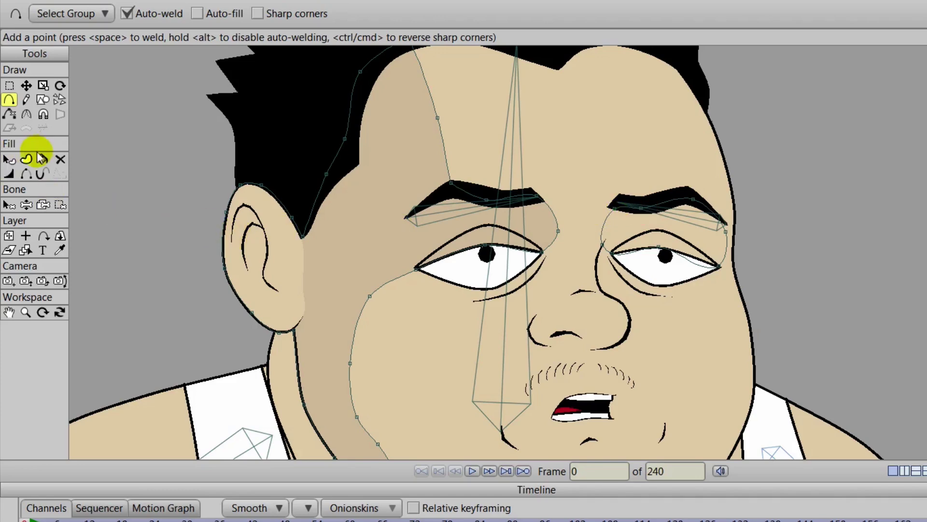
# Create a filled shape from the second eye's shading outline and turn off its stroke
pyautogui.click(26, 159)
pyautogui.click(604, 220)
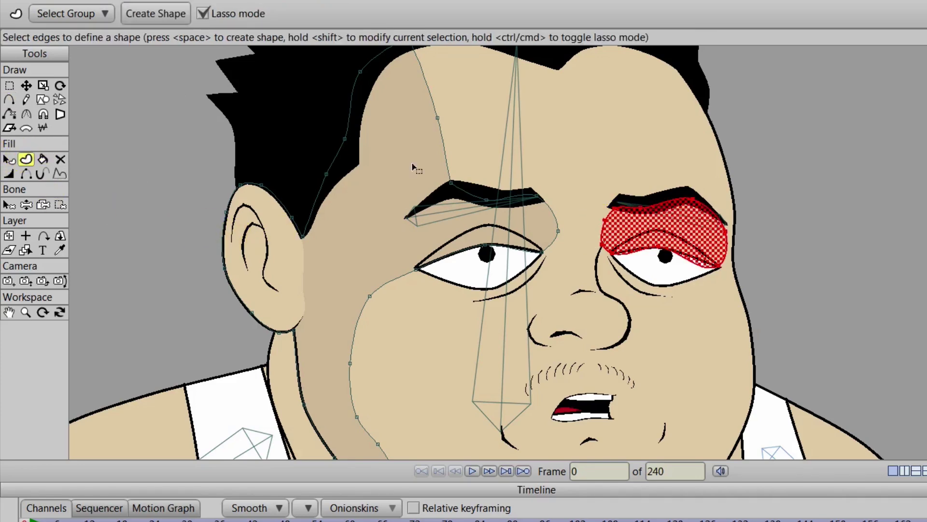
pyautogui.click(168, 16)
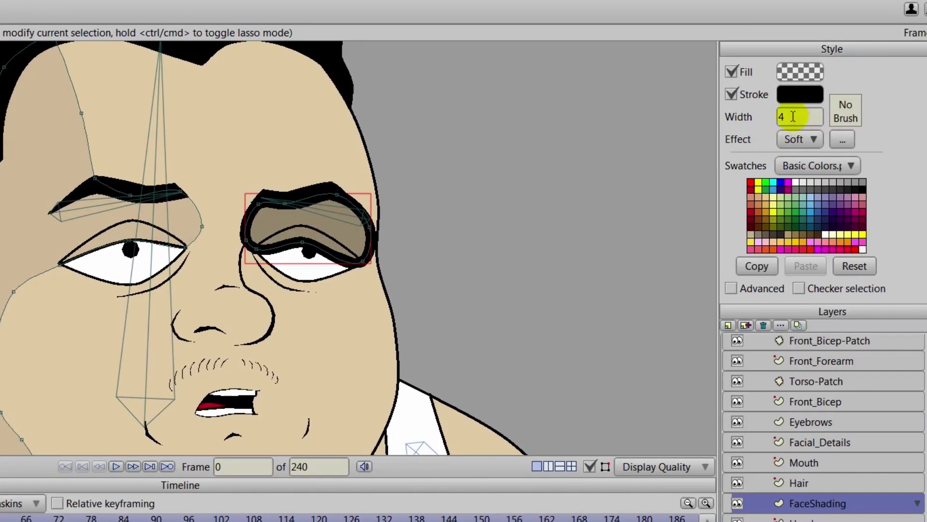
pyautogui.click(732, 94)
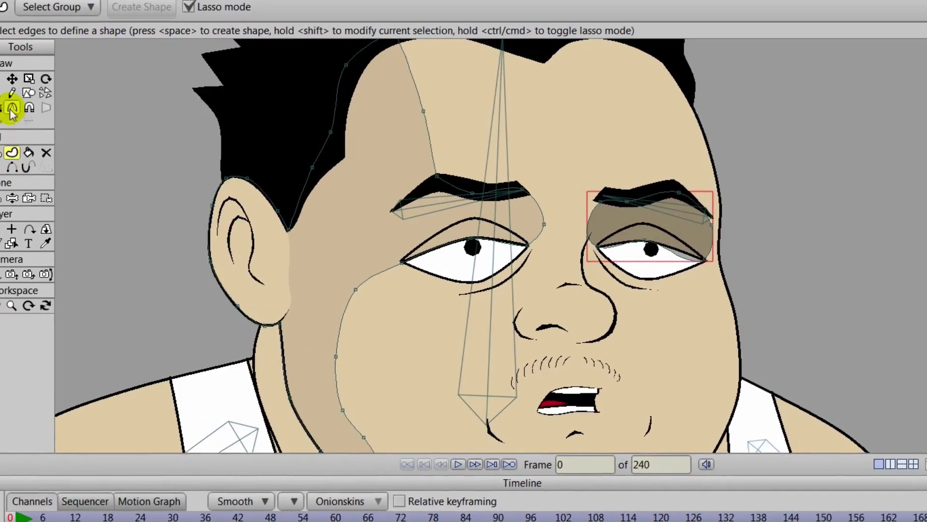
# Sharpen the second eye's shading outline at the inner and outer eye corners with the Curvature tool
pyautogui.click(23, 106)
pyautogui.click(657, 247)
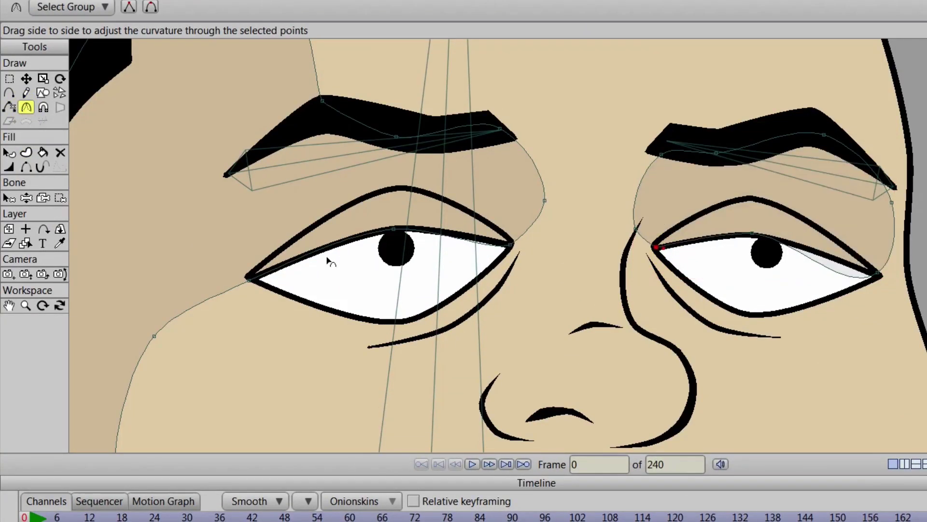
pyautogui.click(878, 273)
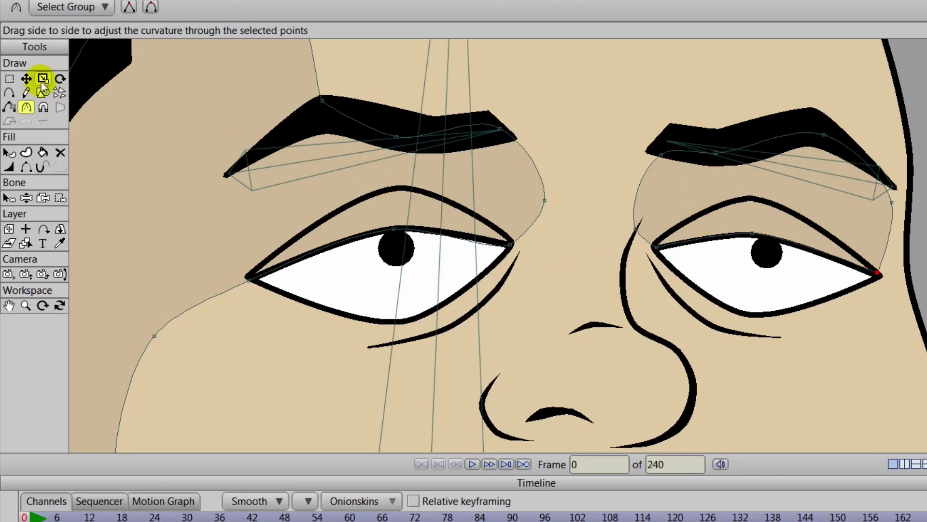
# Reposition the second eye's shading points closer to the inner eye corner and farther along the underside of the eyebrow
pyautogui.click(25, 77)
pyautogui.click(635, 228)
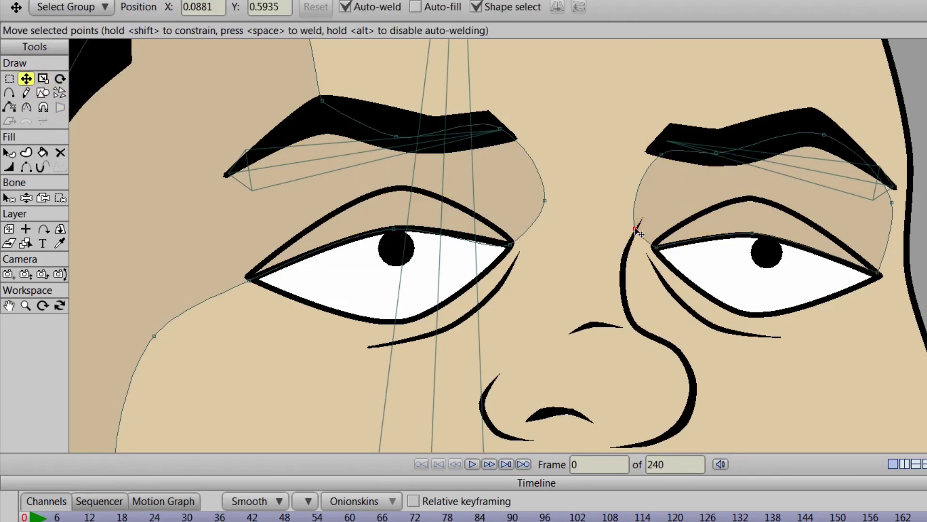
pyautogui.moveTo(639, 234); pyautogui.dragTo(648, 241)
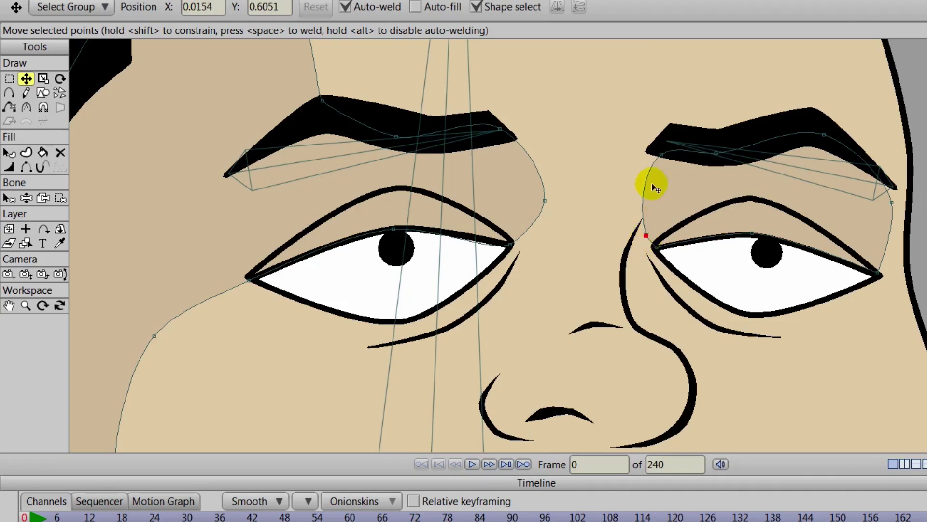
pyautogui.moveTo(661, 154); pyautogui.dragTo(694, 160)
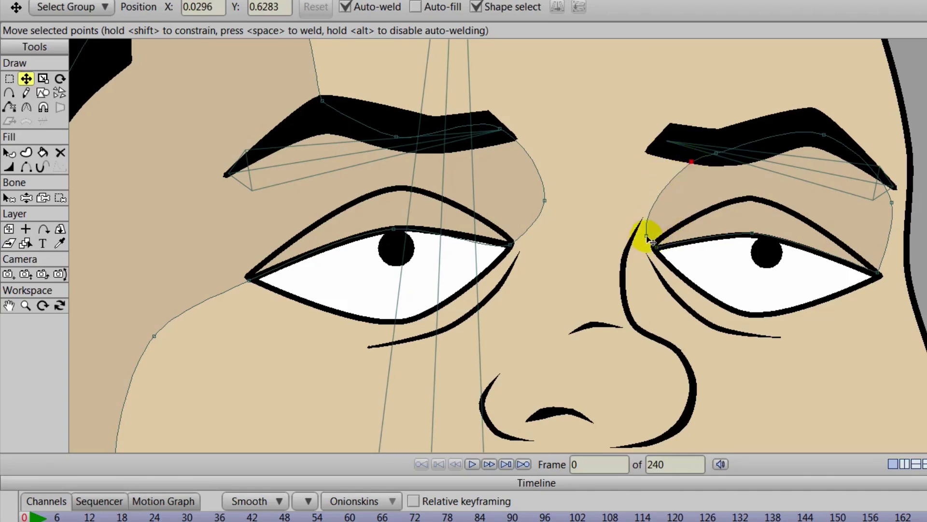
pyautogui.moveTo(647, 236); pyautogui.dragTo(642, 235)
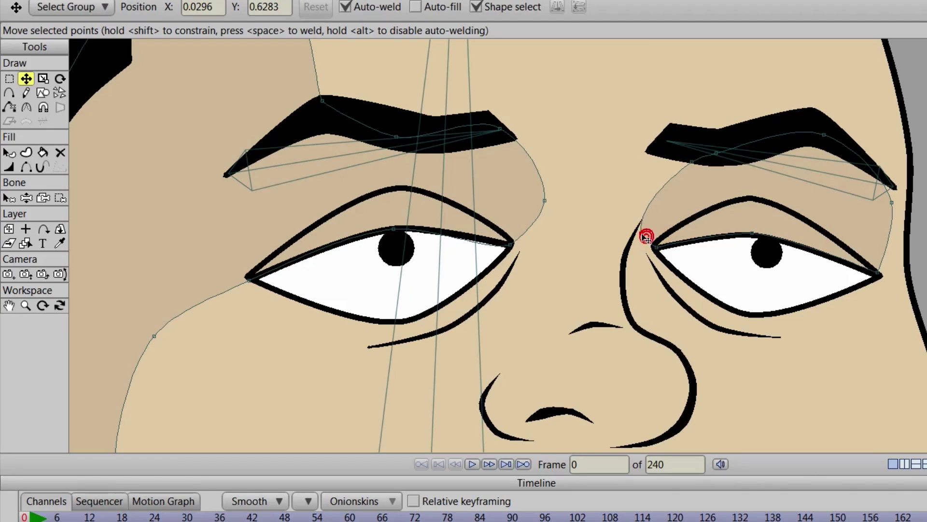
# Shift the first eye's shading points at the eyebrow's inner end and beside the nose bridge slightly inward
pyautogui.moveTo(506, 134); pyautogui.dragTo(490, 133)
pyautogui.click(551, 207)
pyautogui.moveTo(549, 205); pyautogui.dragTo(542, 213)
# Draw a closed shading outline along the underside of the nose, over the nostril and around the nose wing
pyautogui.scroll(-3, 590, 275)
pyautogui.scroll(3, 655, 235)
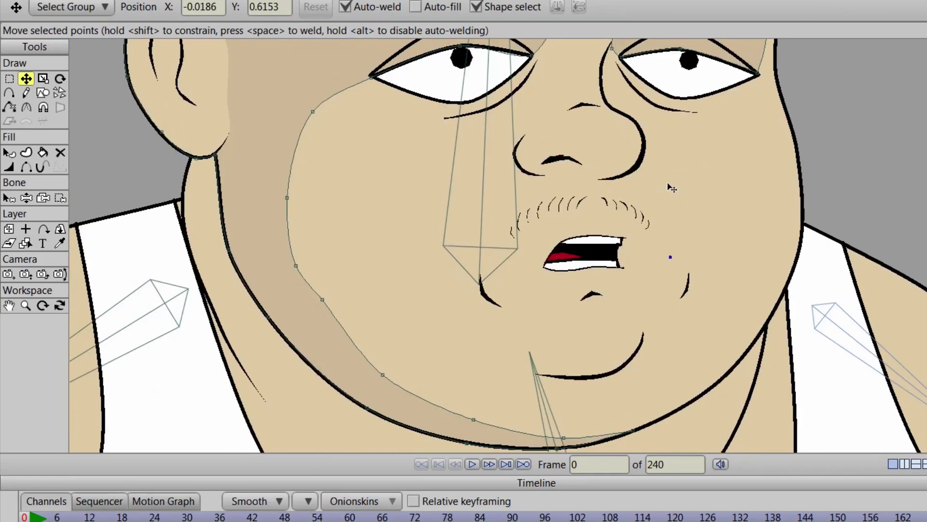
pyautogui.moveTo(925, 191); pyautogui.dragTo(920, 218)
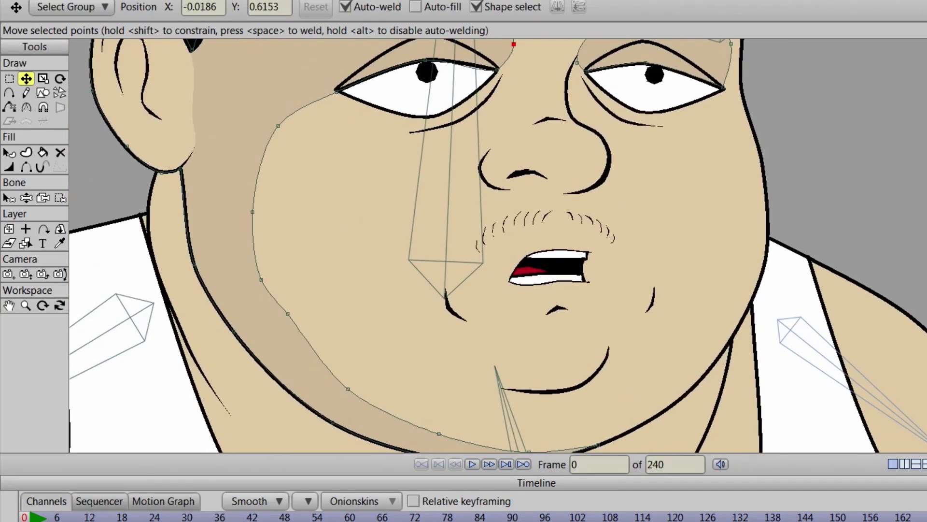
pyautogui.click(9, 92)
pyautogui.scroll(2, 398, 234)
pyautogui.moveTo(405, 162); pyautogui.dragTo(410, 193)
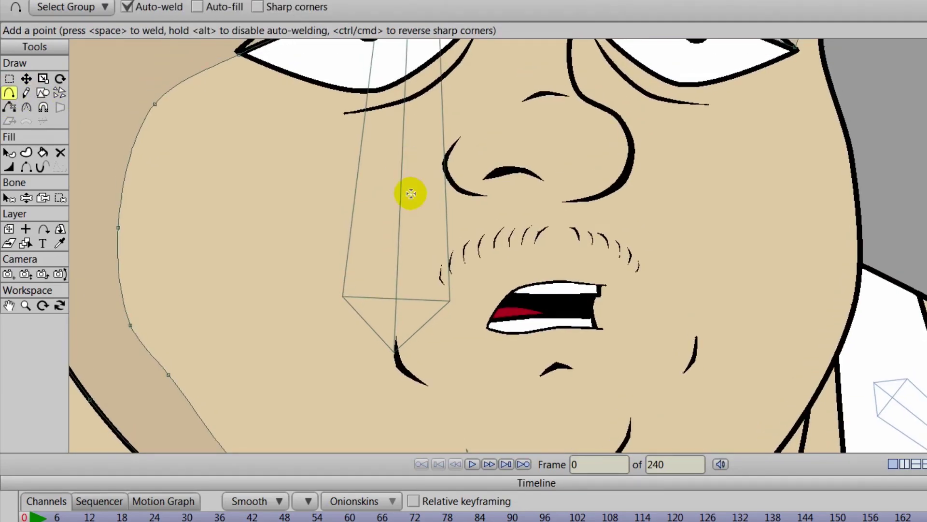
pyautogui.scroll(-1, 453, 117)
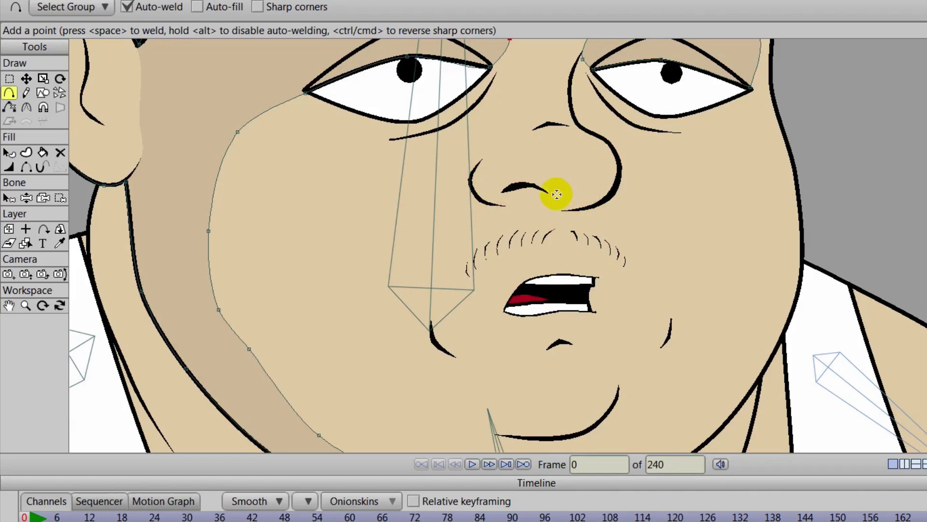
pyautogui.moveTo(606, 195); pyautogui.dragTo(569, 199)
pyautogui.click(536, 181)
pyautogui.click(490, 185)
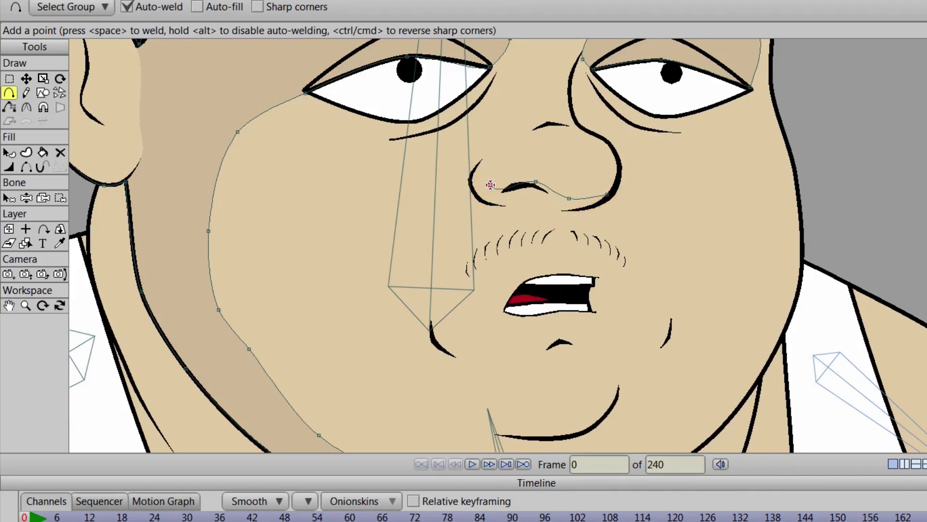
pyautogui.moveTo(488, 172); pyautogui.dragTo(462, 215)
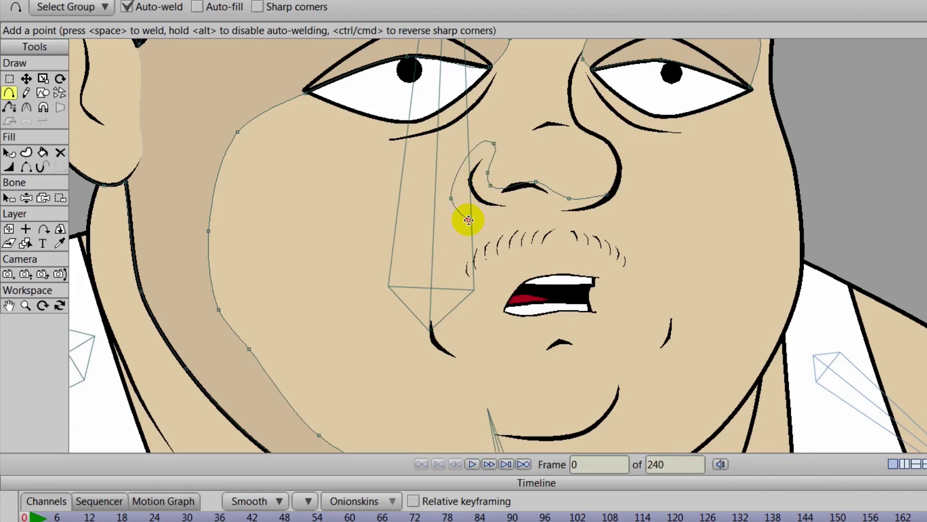
pyautogui.click(469, 220)
pyautogui.click(510, 223)
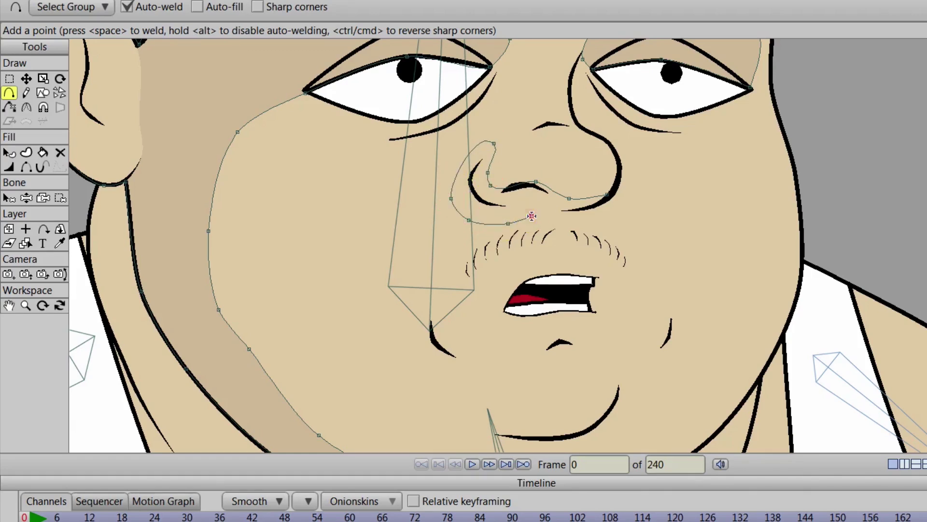
pyautogui.moveTo(564, 216); pyautogui.dragTo(608, 195)
# Sharpen the nose shading outline at its upper tip and at its end on the nose line with the Curvature tool
pyautogui.click(26, 107)
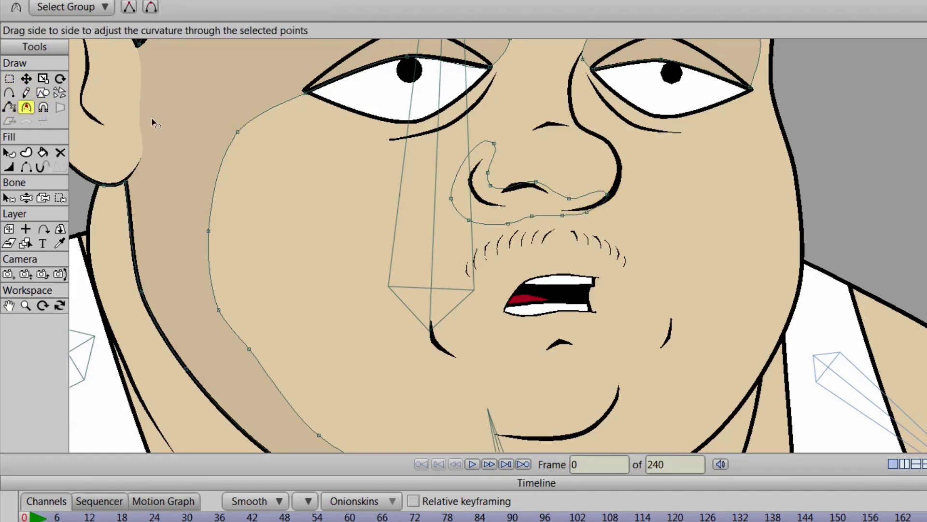
pyautogui.moveTo(494, 144); pyautogui.dragTo(114, 128)
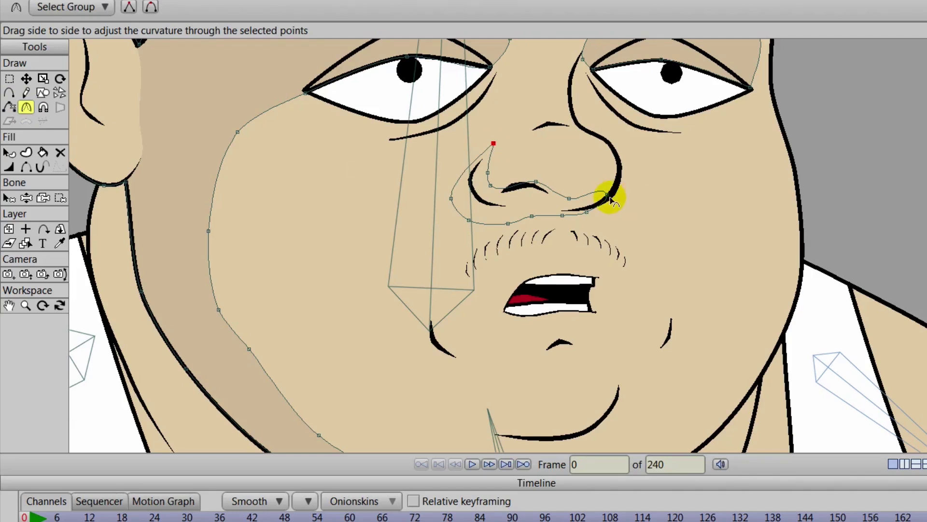
pyautogui.moveTo(607, 195); pyautogui.dragTo(64, 166)
pyautogui.click(113, 177)
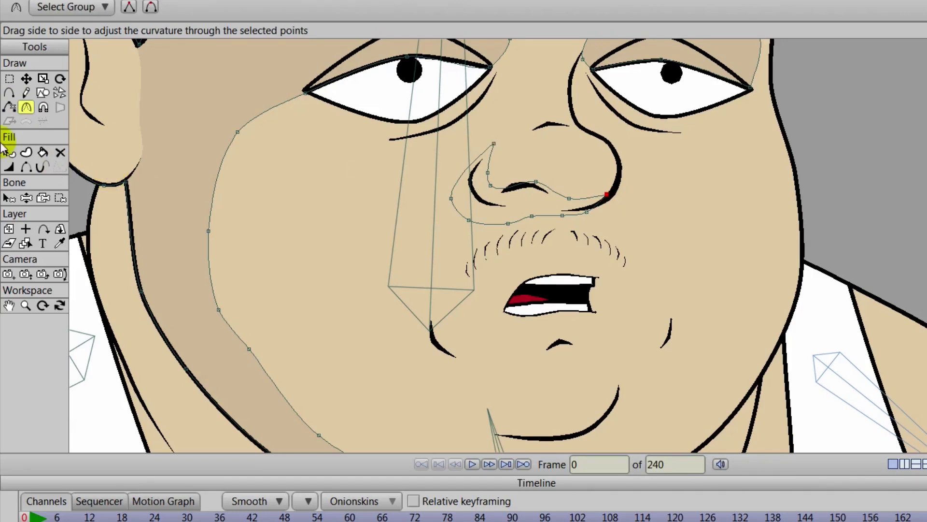
# Create a filled shape from the nose shading outline and turn off its stroke
pyautogui.click(26, 153)
pyautogui.click(526, 225)
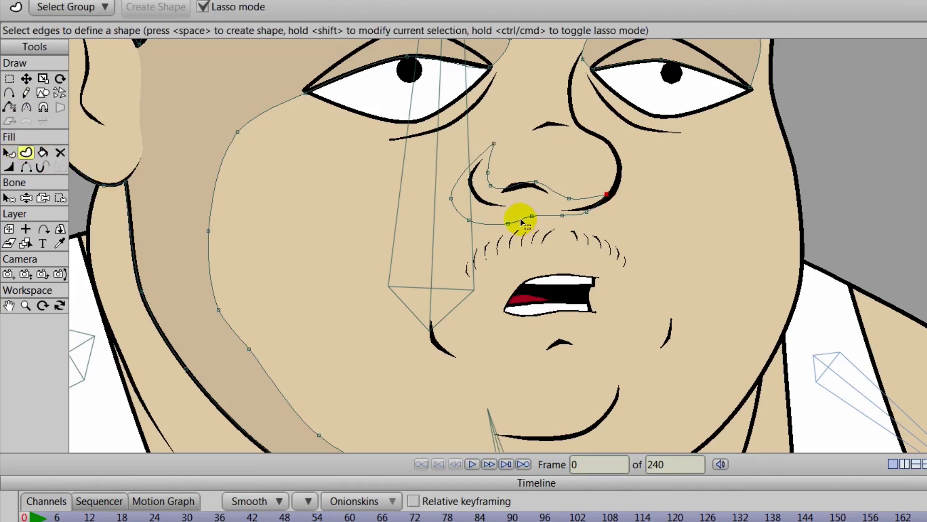
pyautogui.click(156, 7)
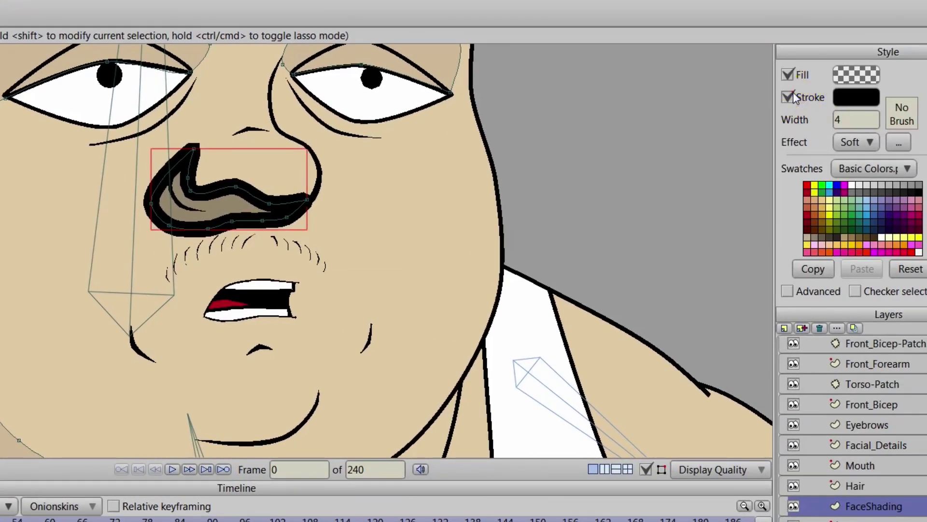
pyautogui.click(788, 97)
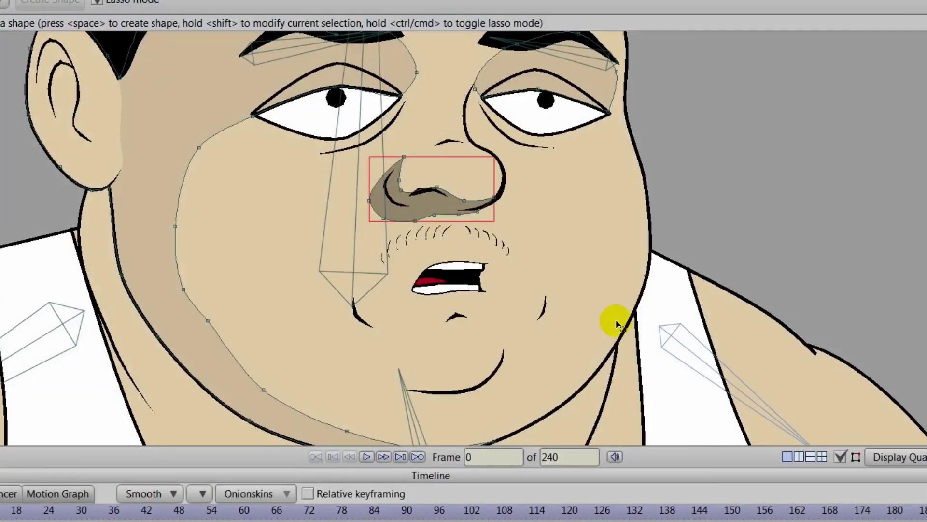
pyautogui.scroll(3, 615, 320)
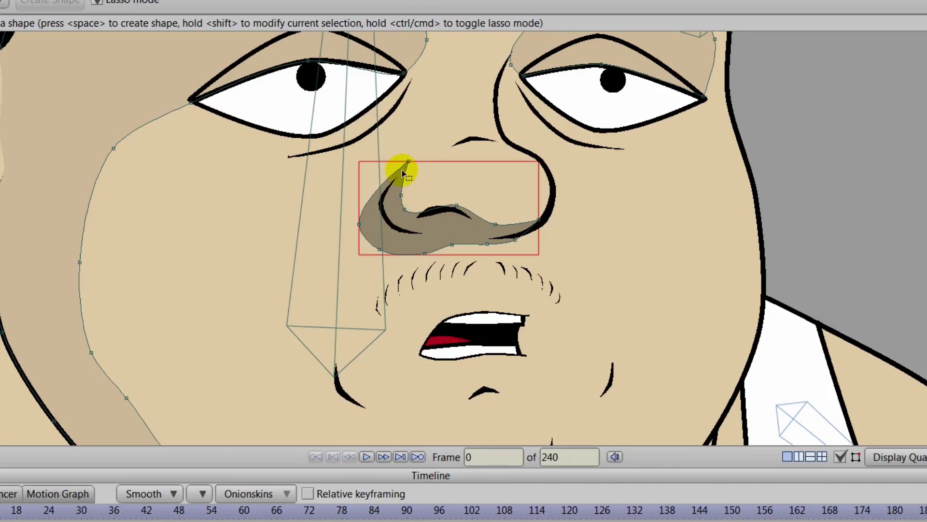
pyautogui.moveTo(409, 169)
pyautogui.mouseDown()
pyautogui.moveTo(379, 192)
pyautogui.moveTo(384, 178)
pyautogui.moveTo(365, 206)
pyautogui.moveTo(384, 243)
pyautogui.mouseUp()
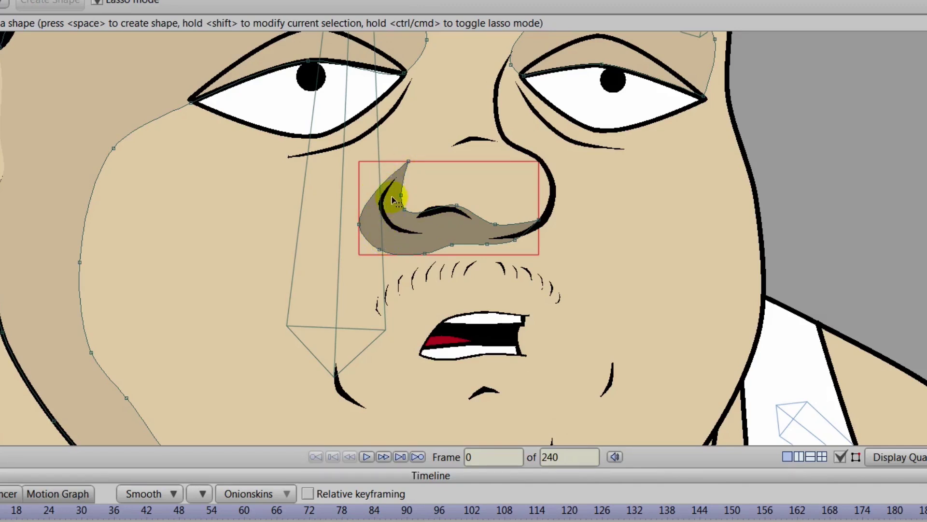
pyautogui.moveTo(392, 196); pyautogui.dragTo(411, 217)
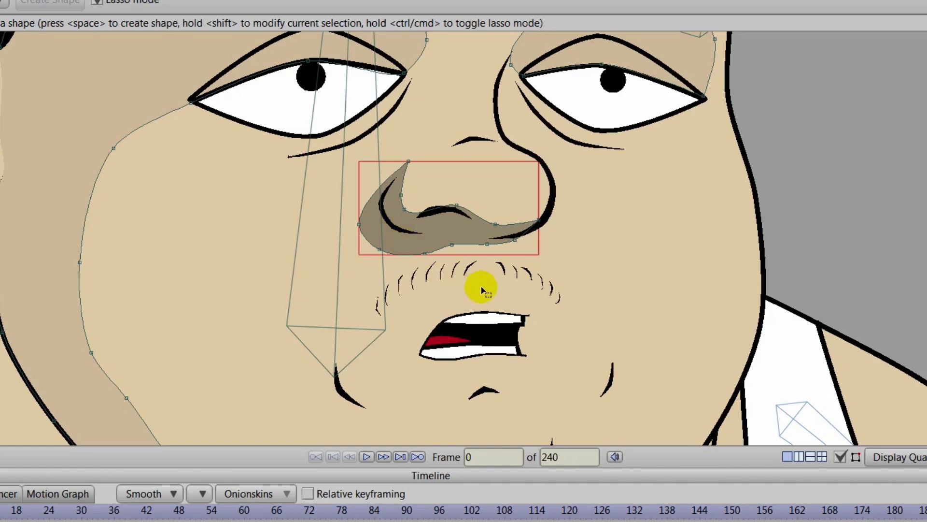
# Draw a closed shading outline around the curved chin line, extending past its inner end
pyautogui.scroll(-1, 481, 290)
pyautogui.scroll(-2, 481, 289)
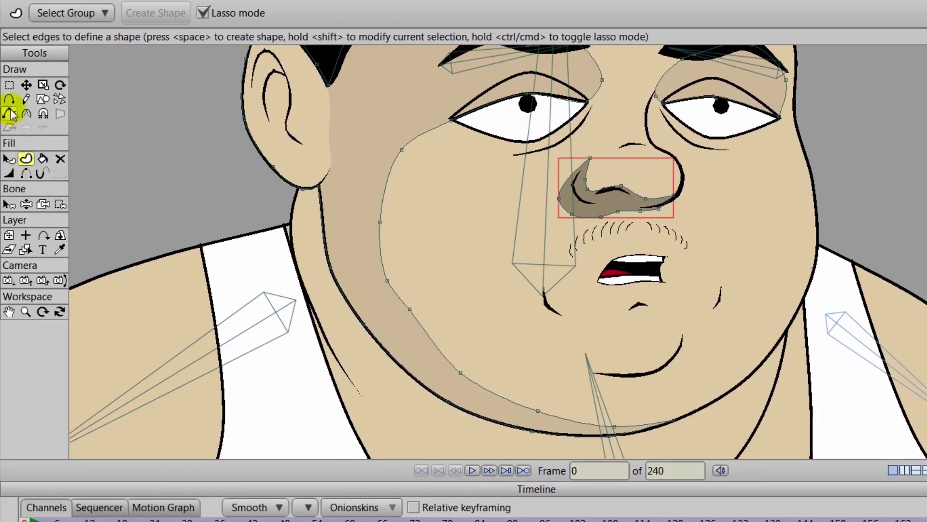
pyautogui.click(10, 99)
pyautogui.moveTo(558, 368)
pyautogui.mouseDown()
pyautogui.moveTo(601, 382)
pyautogui.moveTo(671, 361)
pyautogui.moveTo(633, 369)
pyautogui.moveTo(559, 356)
pyautogui.moveTo(558, 368)
pyautogui.mouseUp()
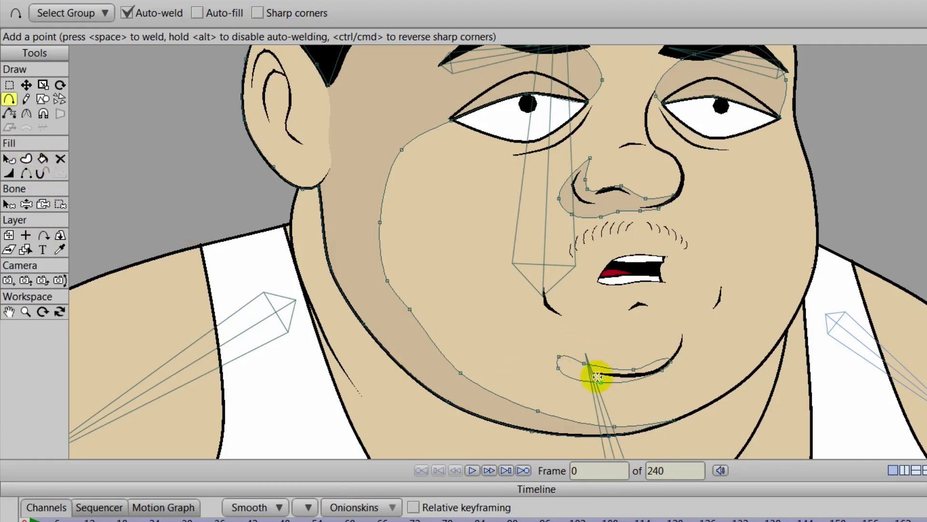
# Create a filled shape from the chin line's shading outline and turn off its stroke
pyautogui.click(26, 158)
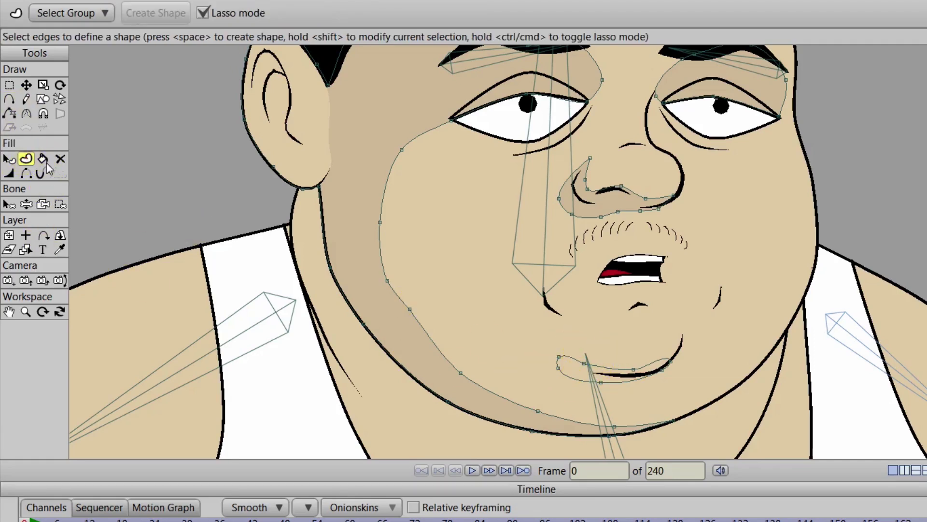
pyautogui.click(582, 380)
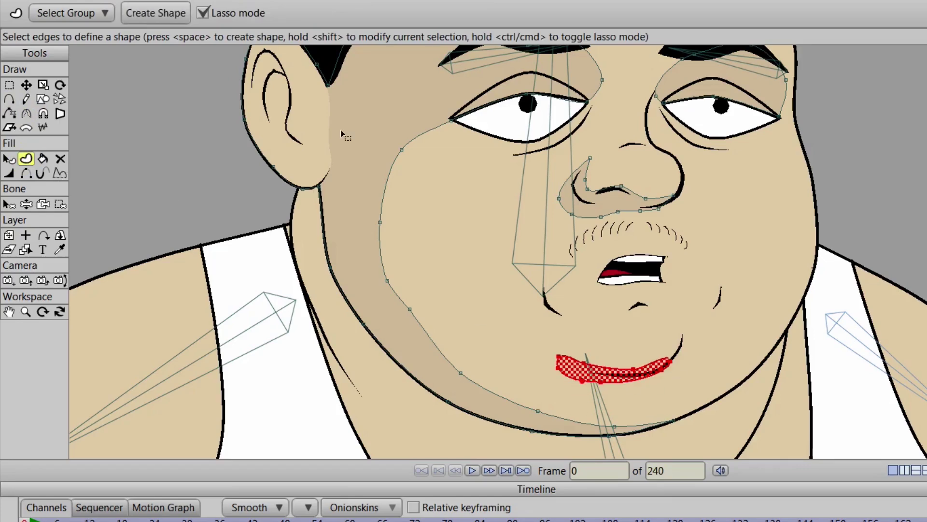
pyautogui.click(168, 17)
pyautogui.click(731, 96)
# Sharpen the ends of the chin shading with the Curvature tool and move the point beside its inner tip to taper it
pyautogui.scroll(1, 589, 293)
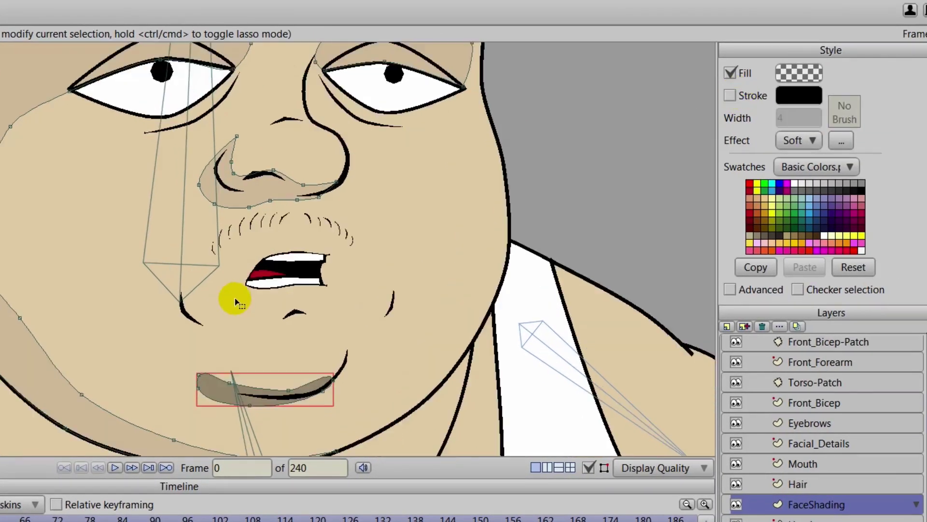
pyautogui.moveTo(235, 298); pyautogui.dragTo(177, 164)
pyautogui.scroll(1, 187, 143)
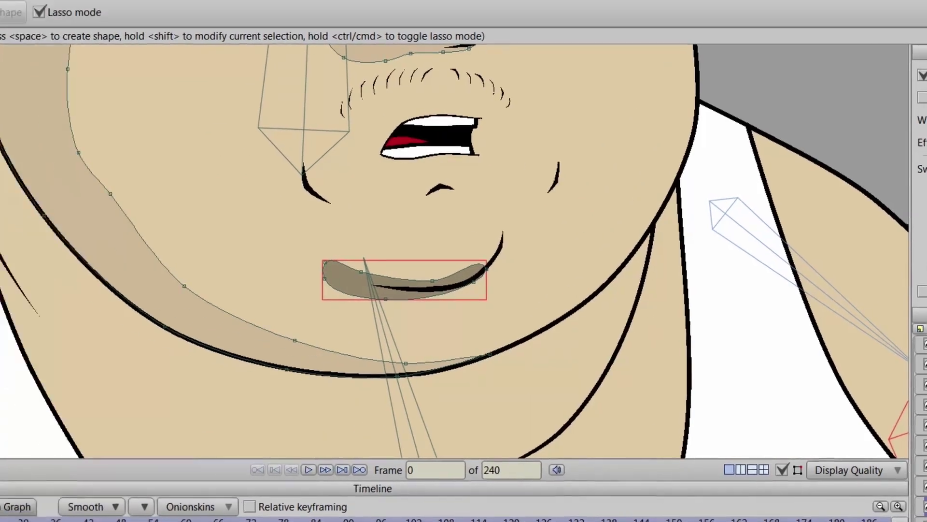
pyautogui.click(26, 114)
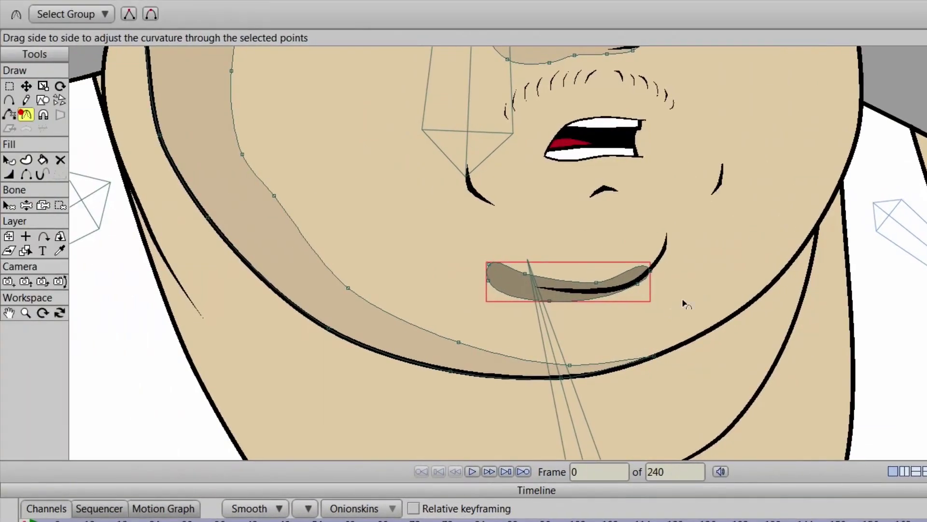
pyautogui.moveTo(294, 267); pyautogui.dragTo(4, 253)
pyautogui.moveTo(489, 264); pyautogui.dragTo(346, 261)
pyautogui.click(26, 86)
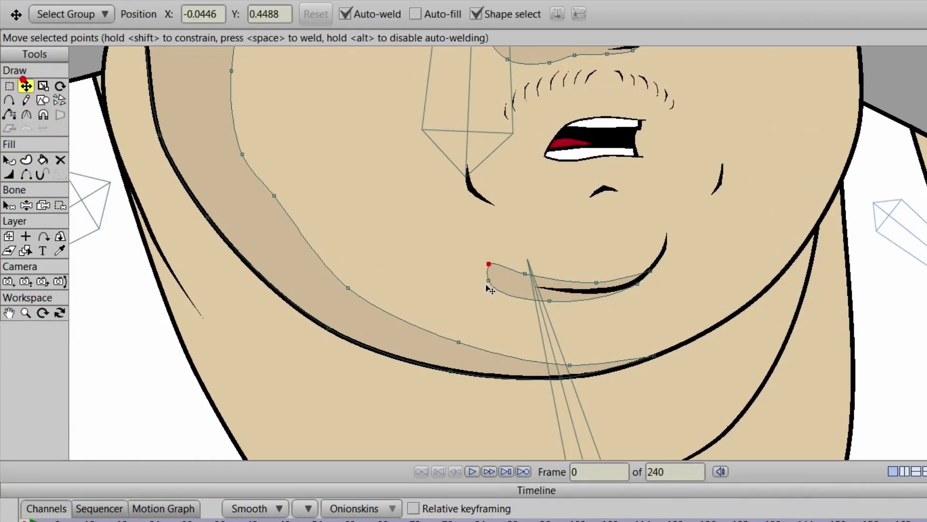
pyautogui.moveTo(488, 280)
pyautogui.mouseDown()
pyautogui.moveTo(508, 288)
pyautogui.moveTo(484, 262)
pyautogui.mouseUp()
# Draw a closed shading outline around the small crease below the mouth
pyautogui.scroll(-2, 497, 242)
pyautogui.click(9, 100)
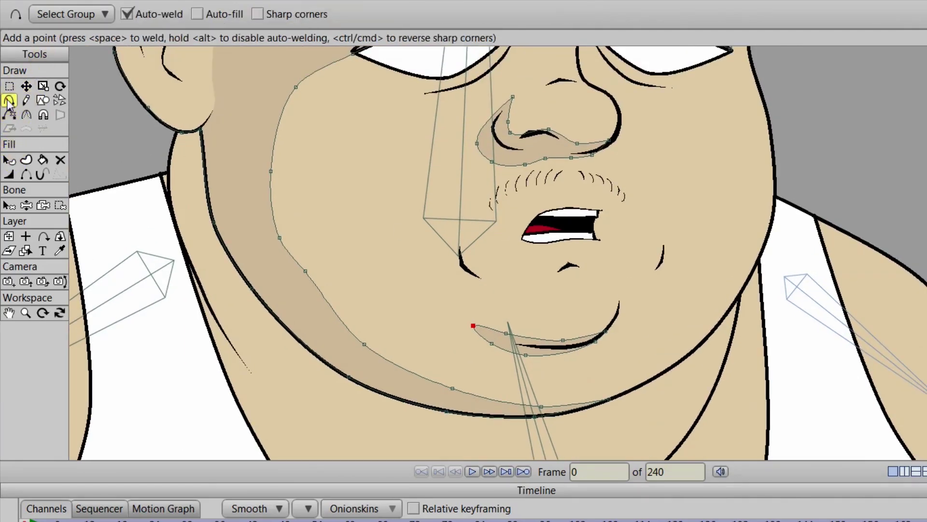
pyautogui.scroll(3, 500, 300)
pyautogui.moveTo(542, 285)
pyautogui.mouseDown()
pyautogui.moveTo(572, 267)
pyautogui.moveTo(609, 287)
pyautogui.moveTo(542, 285)
pyautogui.mouseUp()
# Try to create a filled shape from the outline around the small crease below the mouth
pyautogui.click(26, 160)
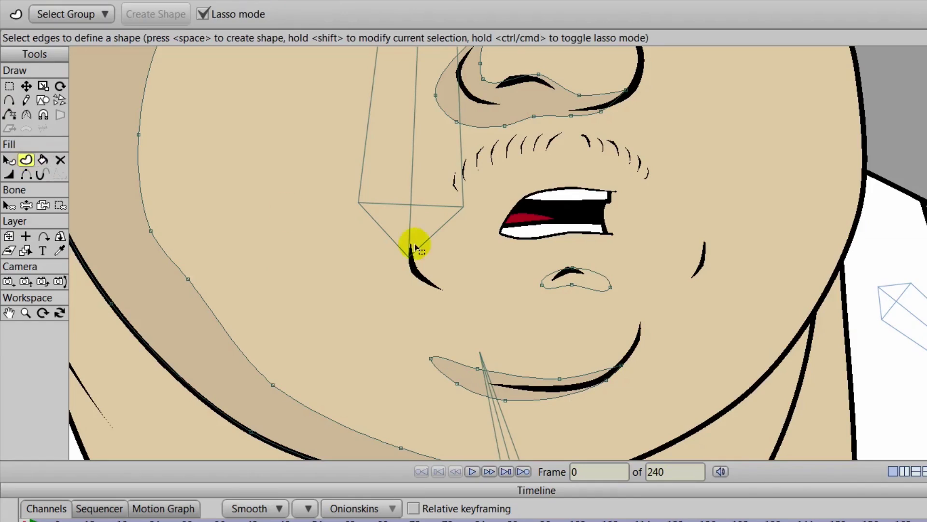
pyautogui.click(580, 284)
pyautogui.click(162, 16)
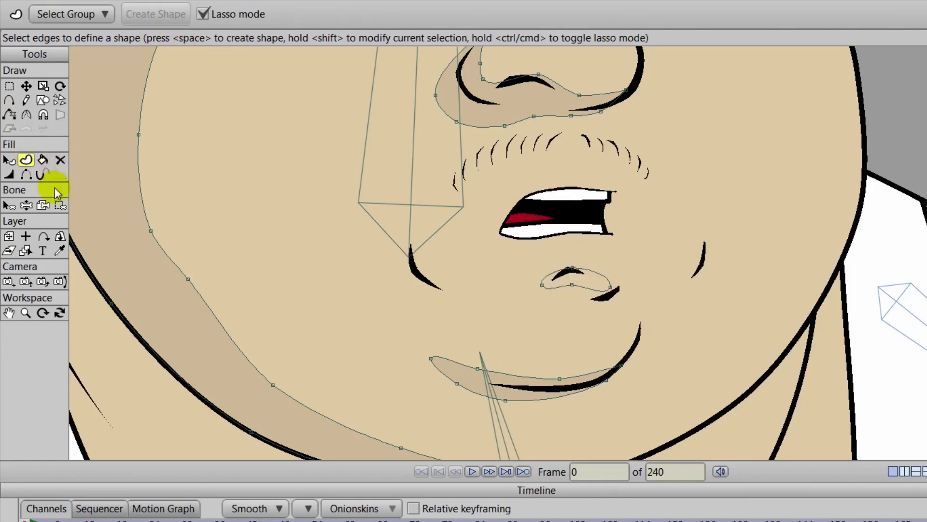
# Sharpen both ends of the crease outline with the Curvature tool and move its end point inward
pyautogui.click(26, 115)
pyautogui.click(542, 284)
pyautogui.click(603, 293)
pyautogui.click(610, 287)
pyautogui.click(25, 86)
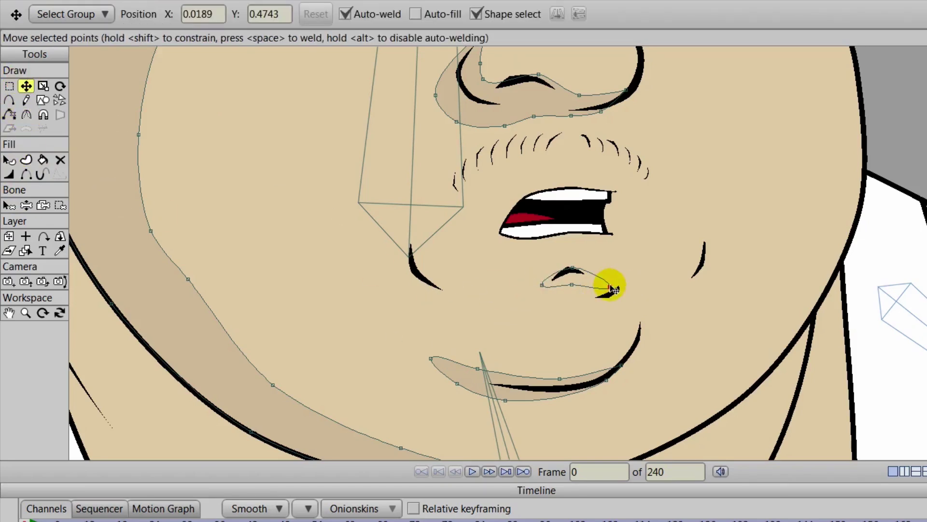
pyautogui.moveTo(611, 285); pyautogui.dragTo(591, 289)
# Delete all points of the shading outline around the small crease below the mouth
pyautogui.hotkey('ctrl', 'a')
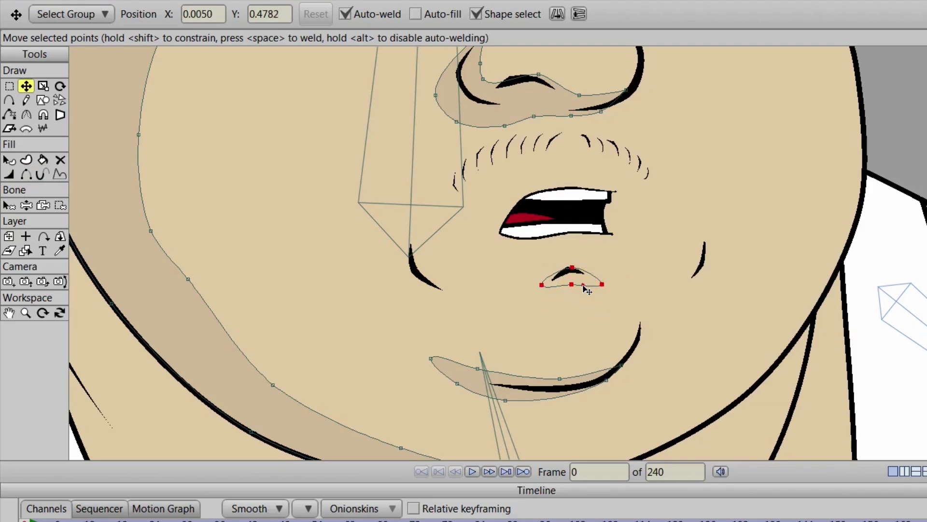
pyautogui.press('Delete')
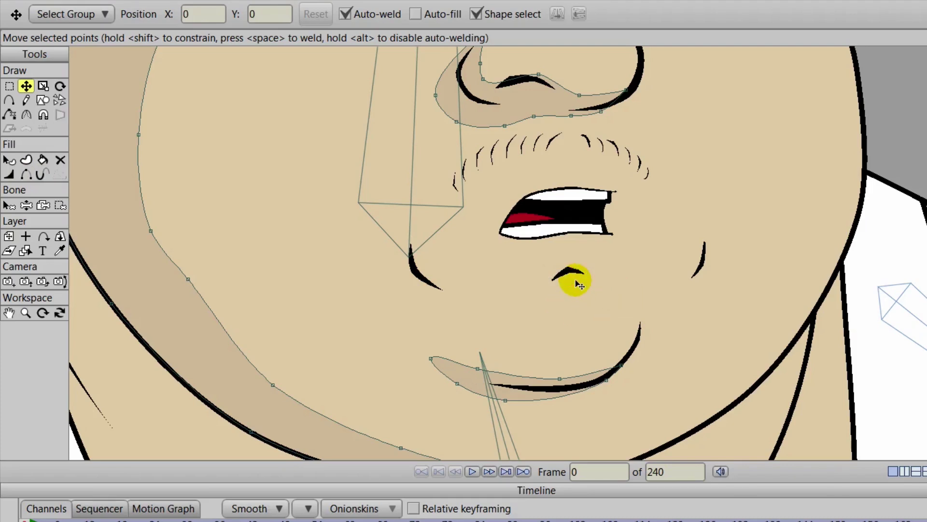
pyautogui.scroll(2, 825, 295)
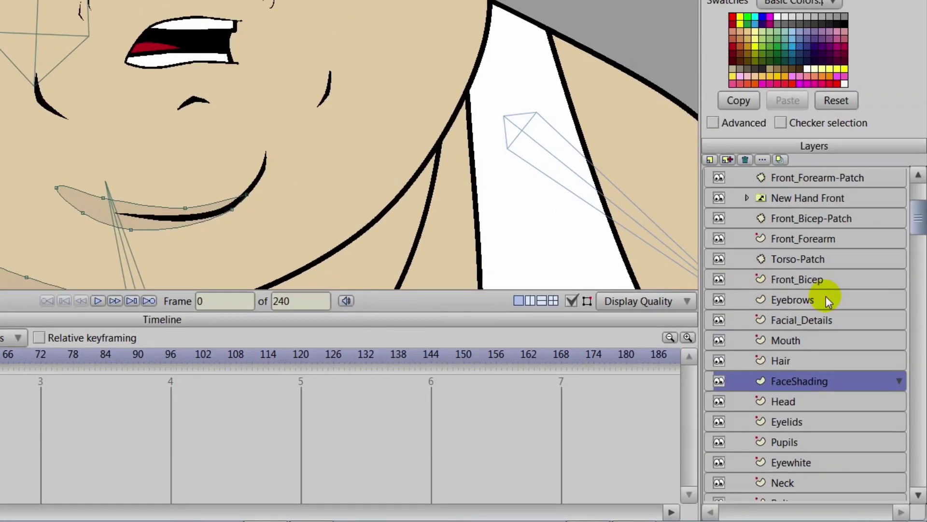
# Add a vector layer named LipShadow directly above the Mouth layer
pyautogui.click(796, 340)
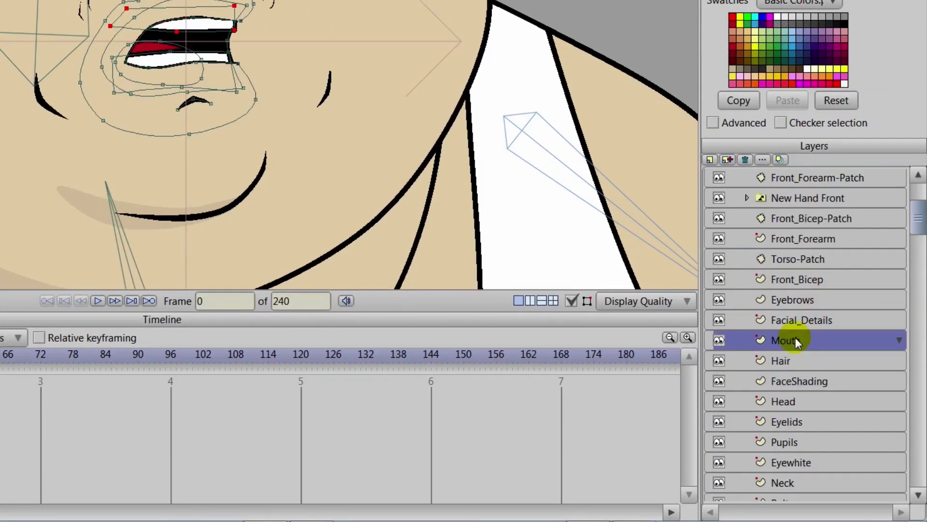
pyautogui.click(709, 159)
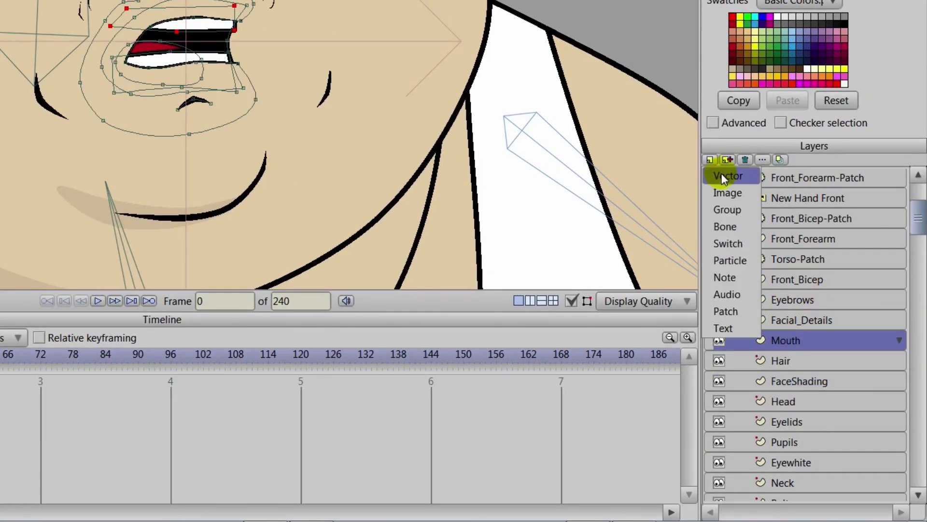
pyautogui.click(723, 176)
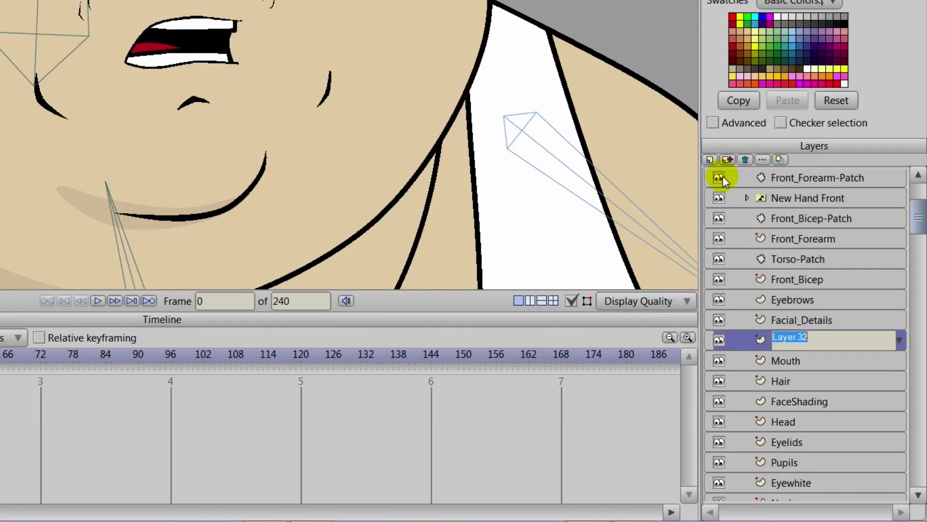
pyautogui.write('LipShadow')
pyautogui.press('Return')
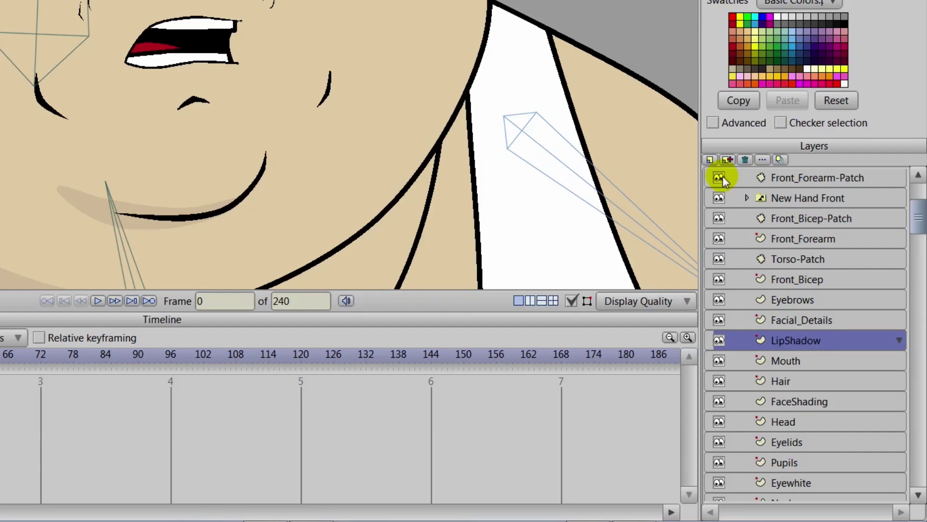
# Paste the copied crease shading shape into the LipShadow layer and turn off its stroke
pyautogui.hotkey('ctrl', 'v')
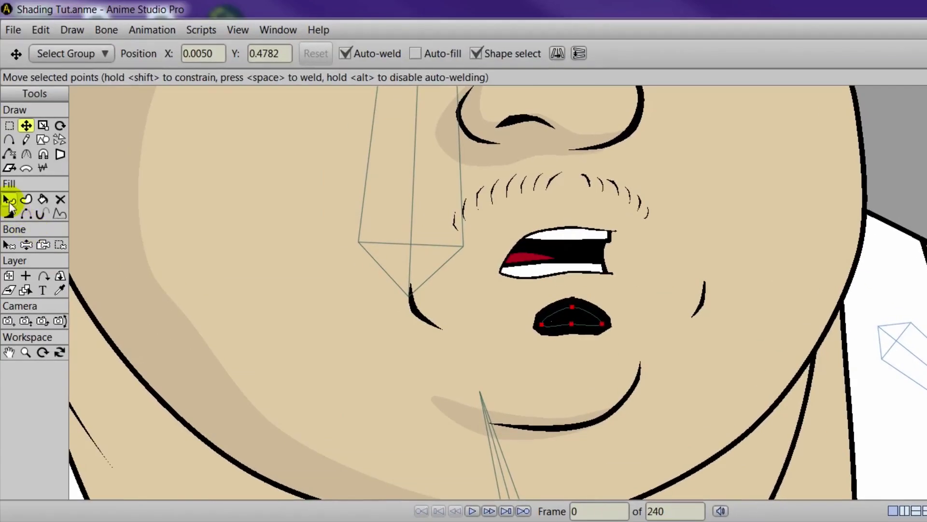
pyautogui.click(9, 199)
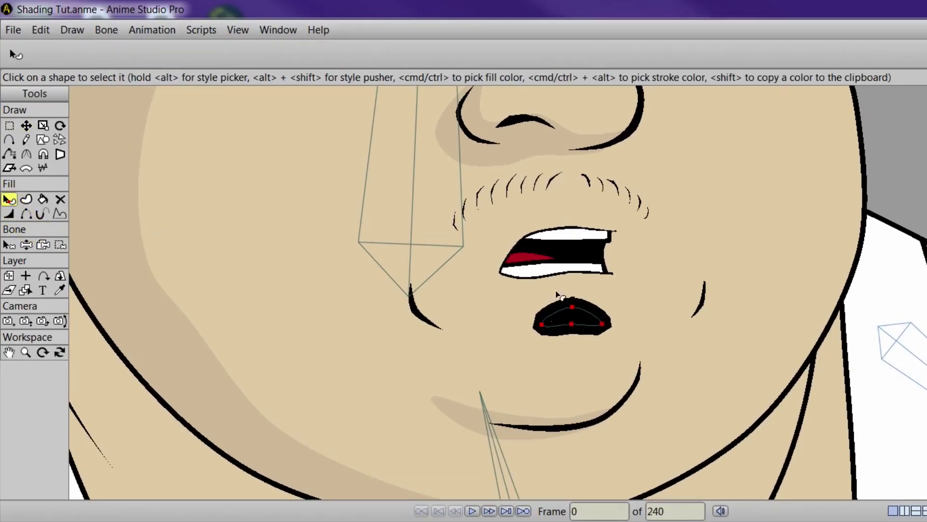
pyautogui.click(587, 321)
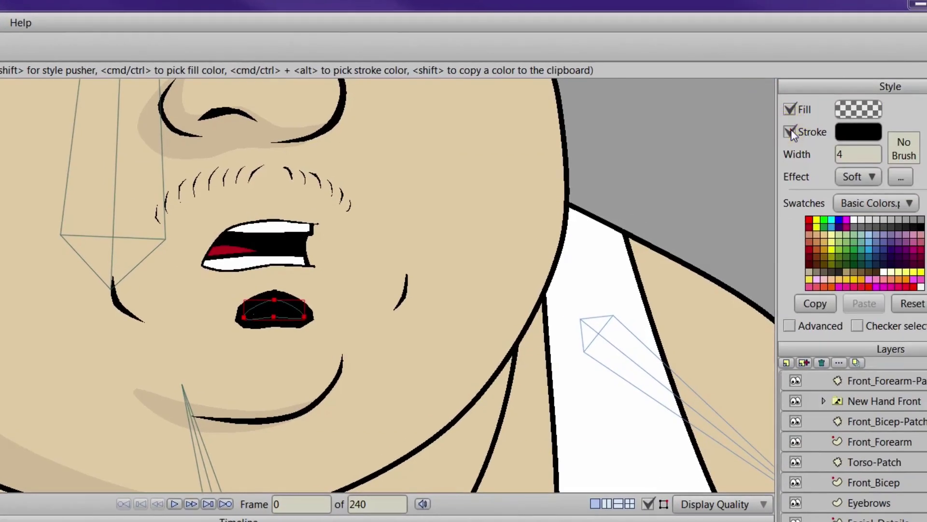
pyautogui.click(856, 133)
pyautogui.scroll(3, 330, 327)
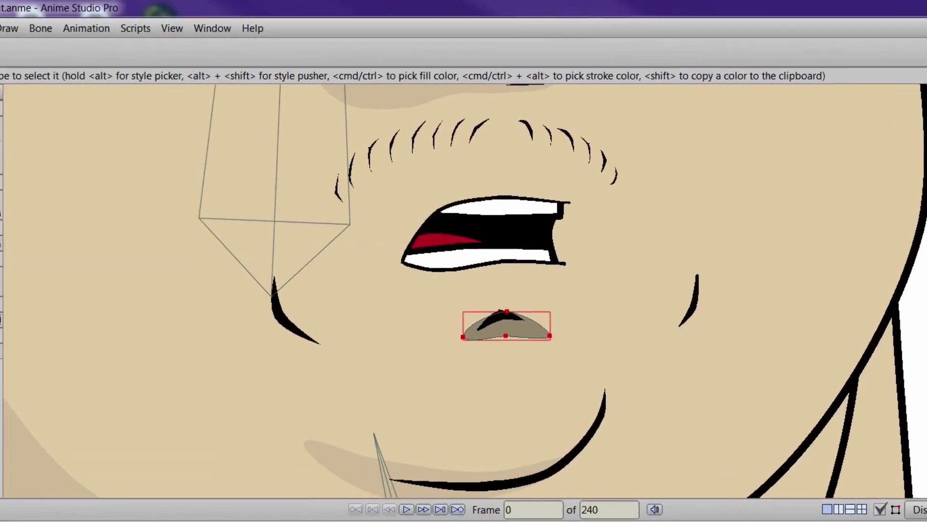
# Reshape the lip shadow by moving its points closer around the crease below the mouth, and render a preview
pyautogui.press('t')
pyautogui.moveTo(573, 313); pyautogui.dragTo(564, 310)
pyautogui.moveTo(615, 337); pyautogui.dragTo(573, 334)
pyautogui.click(530, 339)
pyautogui.click(564, 311)
pyautogui.moveTo(564, 311); pyautogui.dragTo(570, 314)
pyautogui.scroll(-5, 570, 314)
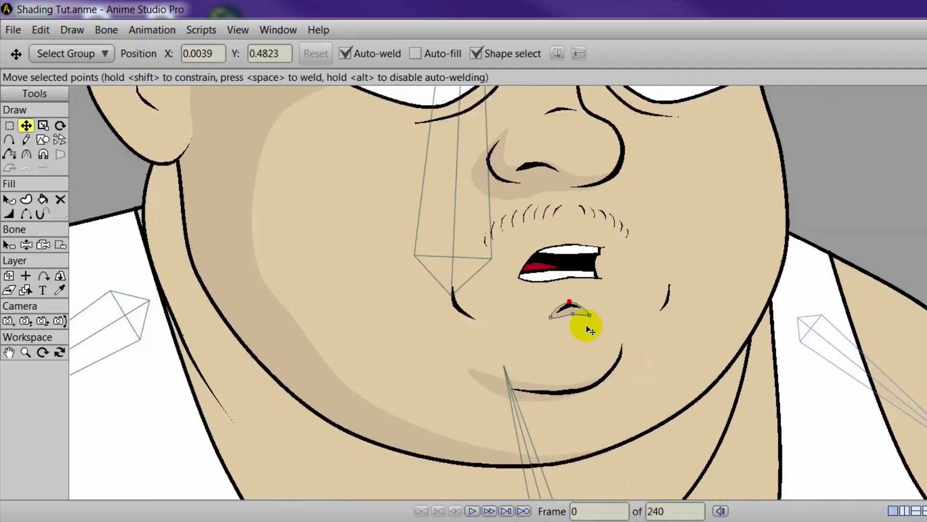
pyautogui.hotkey('ctrl', 'r')
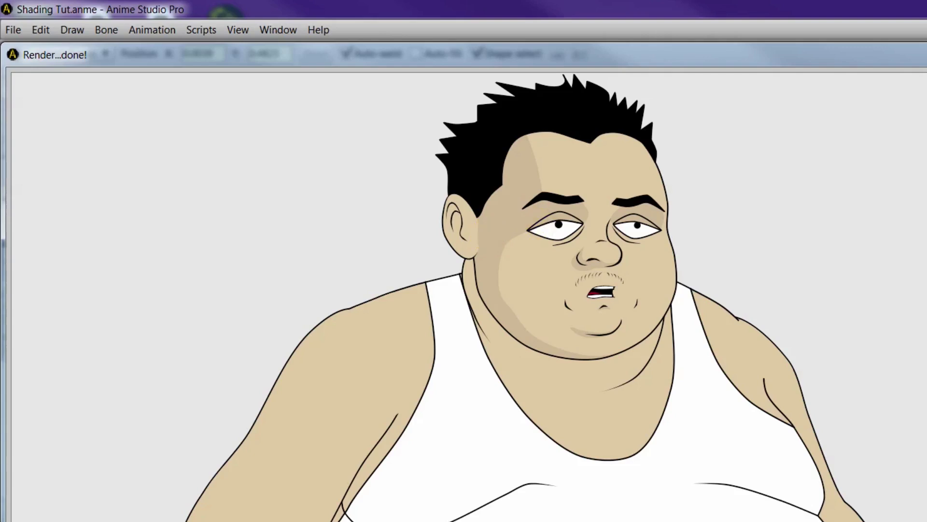
pyautogui.press('Escape')
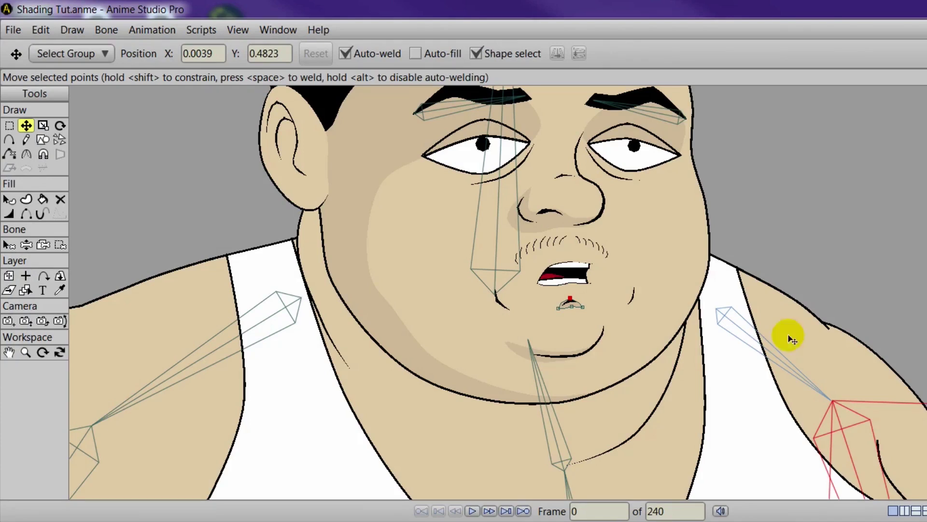
# Add a vector layer named EarShadow directly above the Hair layer
pyautogui.keyDown('alt'); pyautogui.rightClick(294, 185); pyautogui.keyUp('alt')
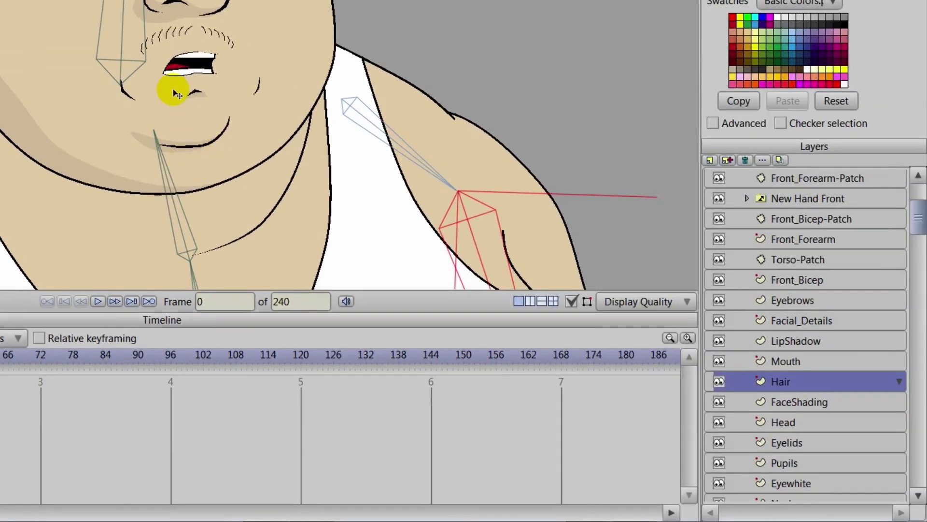
pyautogui.moveTo(560, 297); pyautogui.dragTo(687, 395)
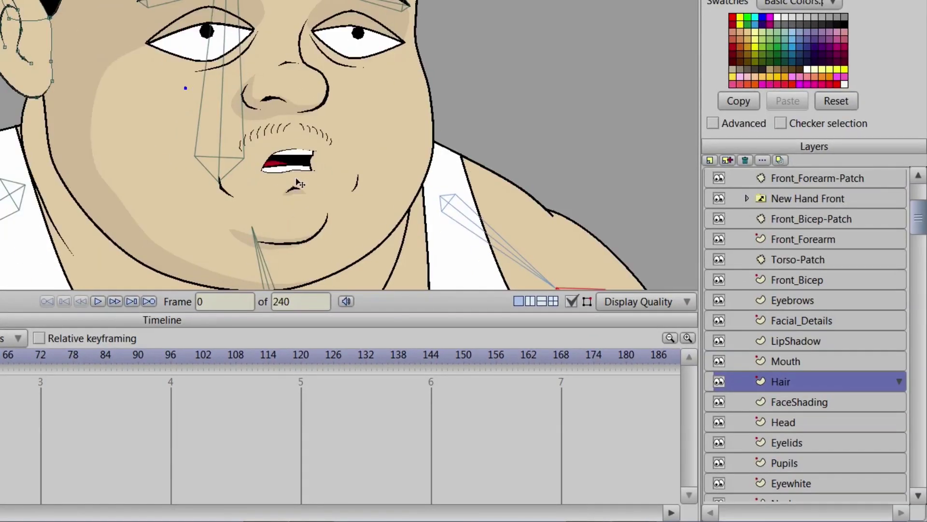
pyautogui.click(710, 160)
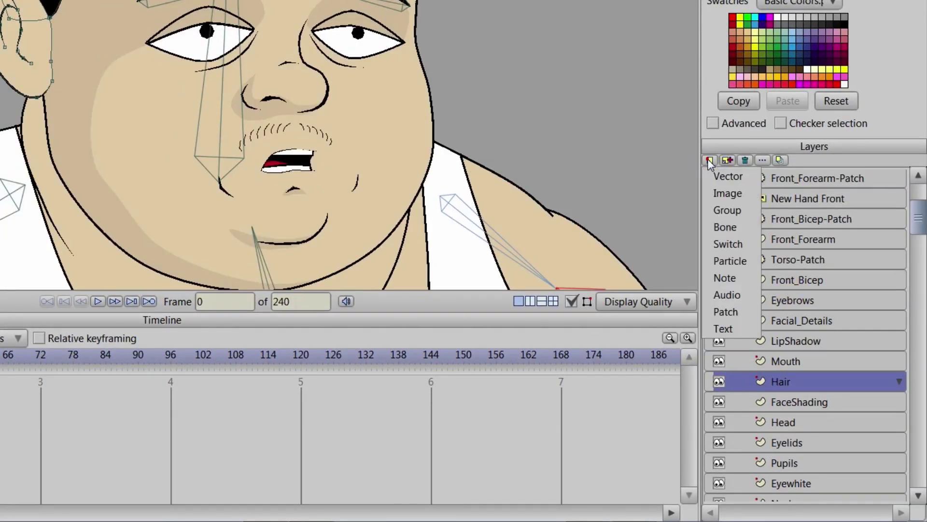
pyautogui.click(723, 179)
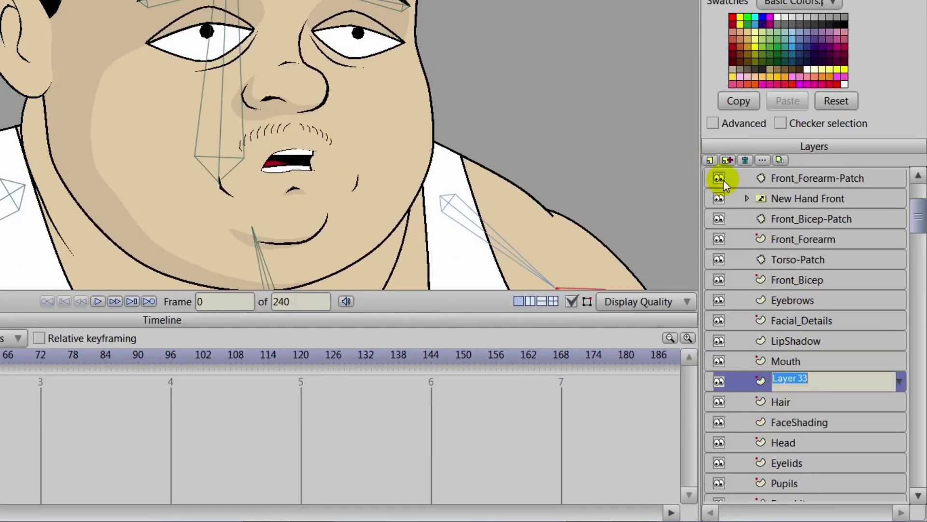
pyautogui.write('EarShadow')
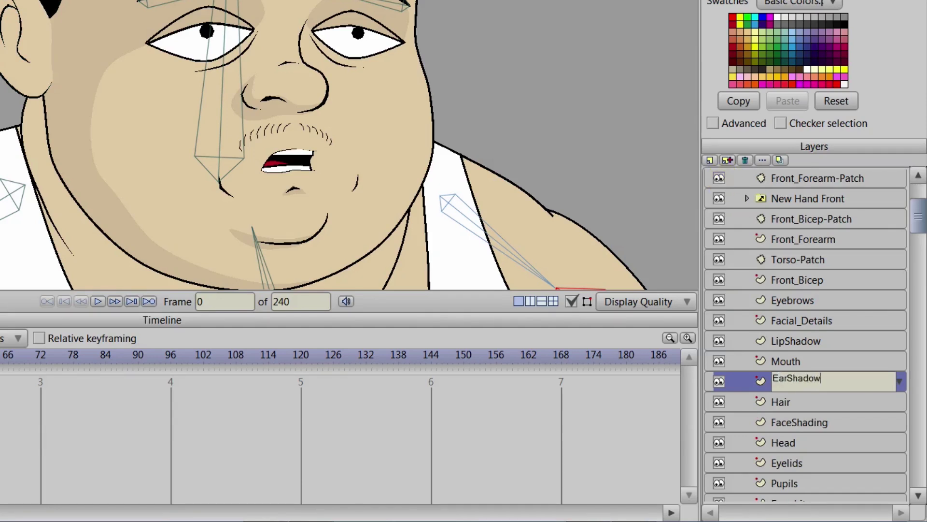
pyautogui.press('Return')
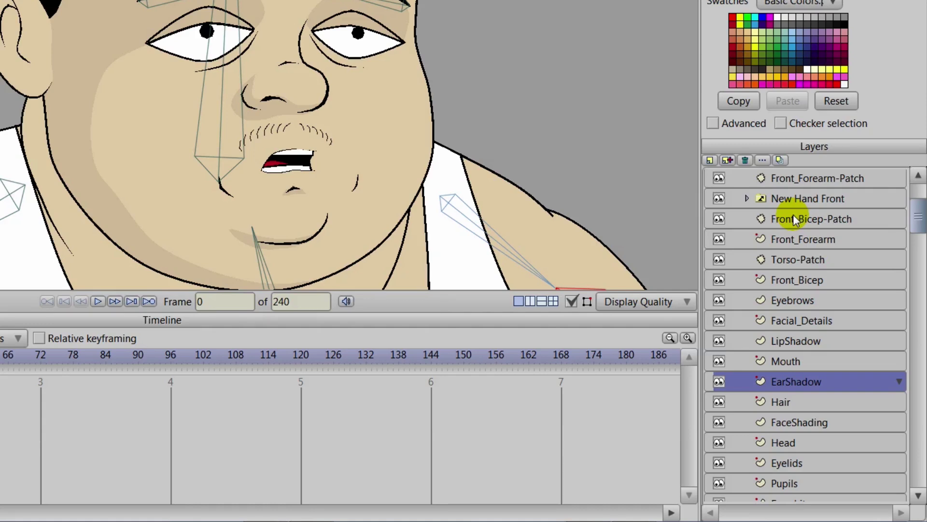
pyautogui.scroll(-1, 808, 408)
pyautogui.scroll(2, 808, 408)
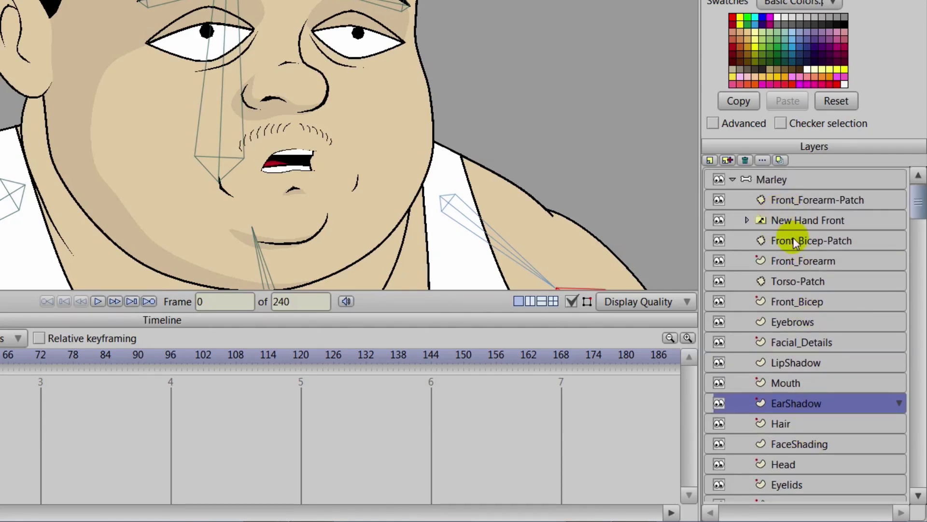
pyautogui.scroll(-2, 785, 389)
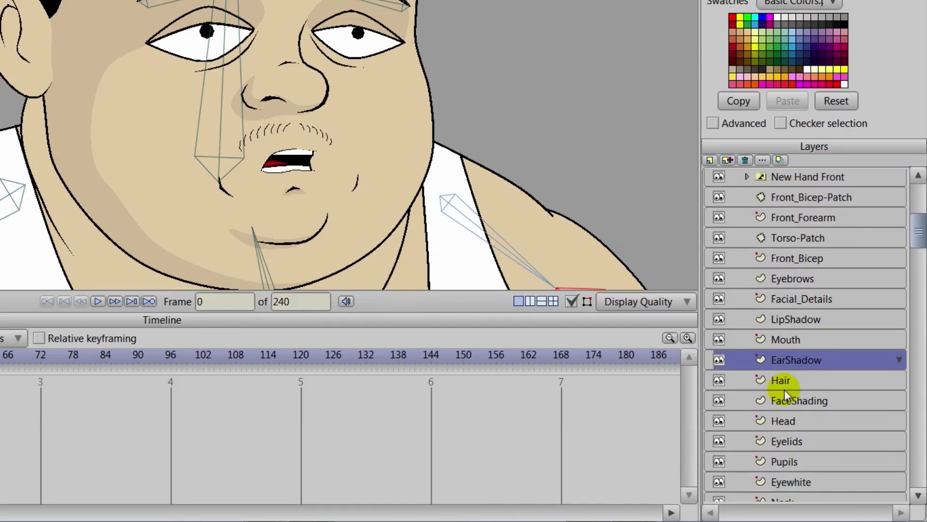
pyautogui.scroll(-6, 784, 384)
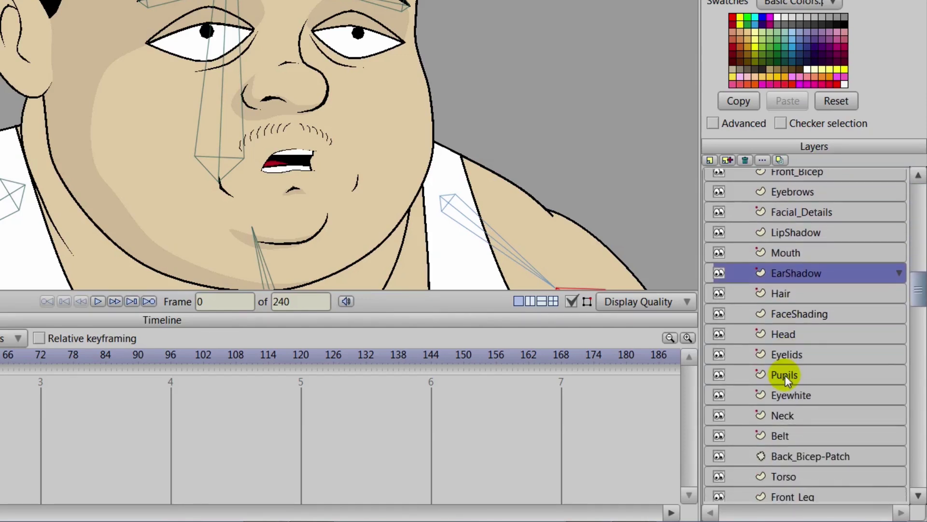
pyautogui.scroll(-6, 809, 445)
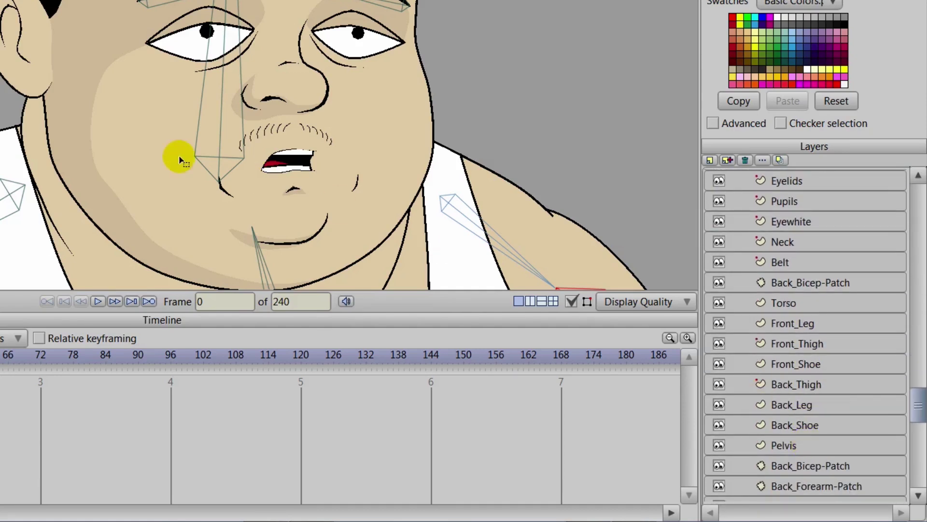
# Copy the ear outline points from the FaceShading layer into the EarShadow layer
pyautogui.keyDown('alt'); pyautogui.rightClick(72, 74); pyautogui.keyUp('alt')
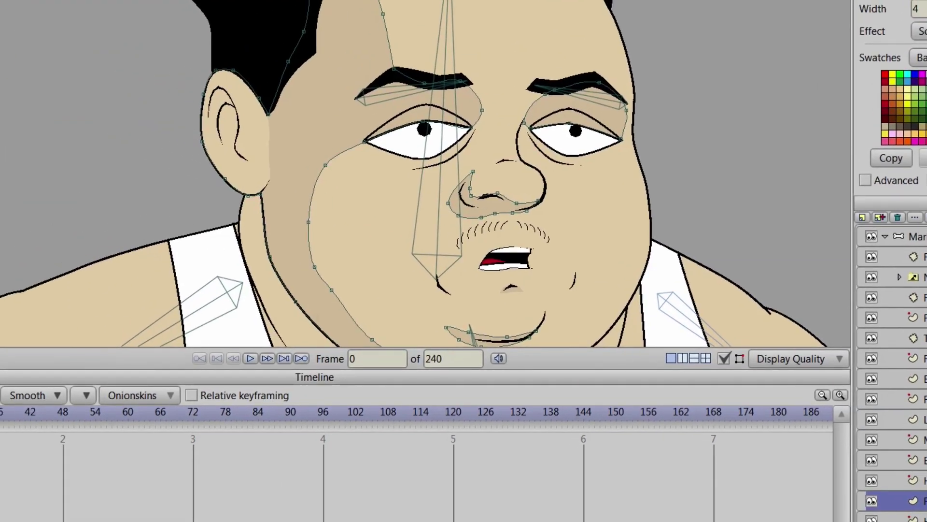
pyautogui.scroll(2, 29, 56)
pyautogui.moveTo(148, 1)
pyautogui.mouseDown()
pyautogui.moveTo(108, 34)
pyautogui.moveTo(129, 230)
pyautogui.moveTo(282, 183)
pyautogui.moveTo(223, 12)
pyautogui.mouseUp()
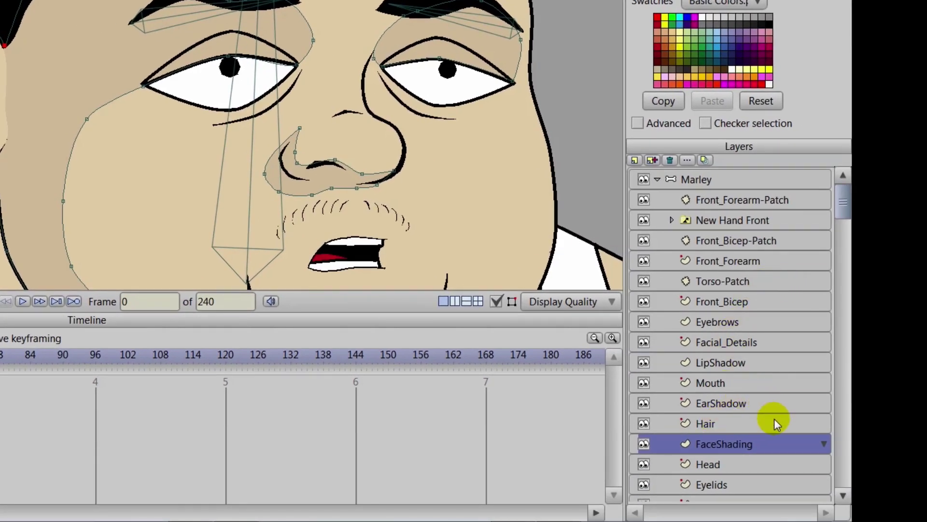
pyautogui.scroll(-1, 774, 418)
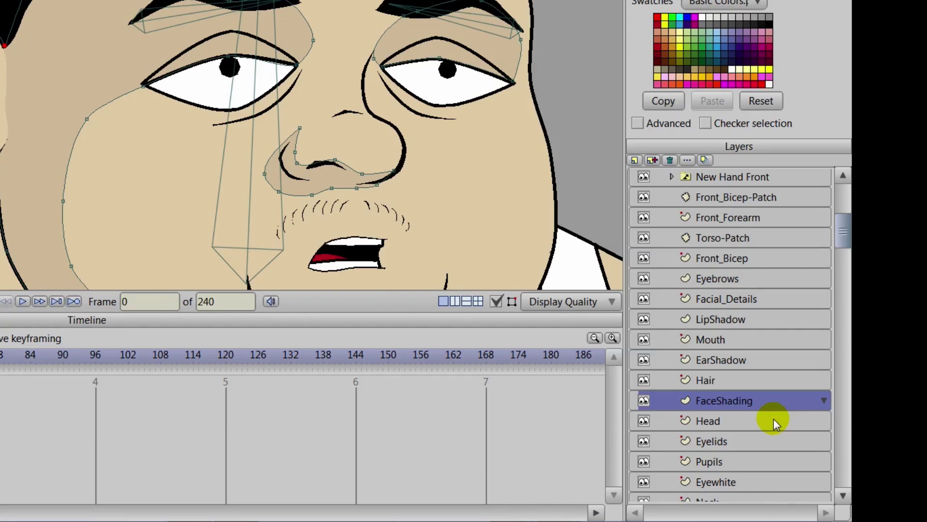
pyautogui.scroll(1, 774, 418)
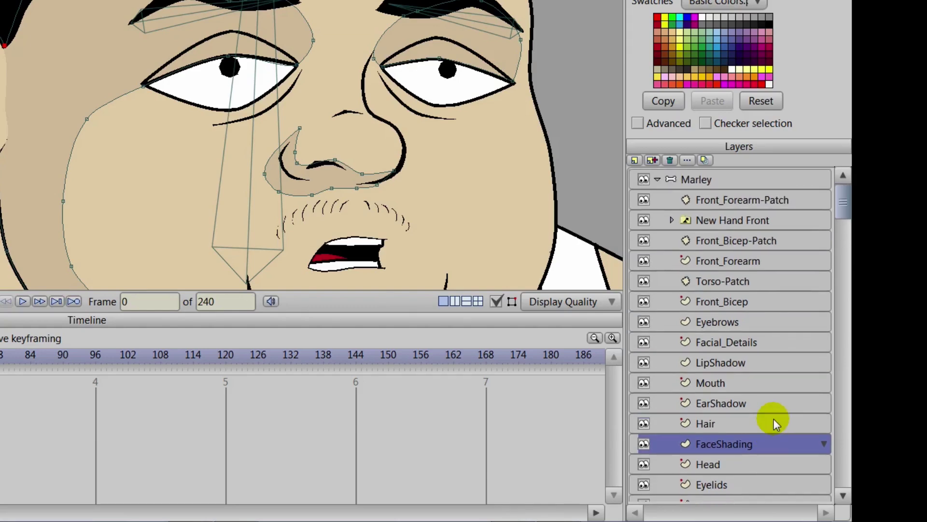
pyautogui.click(735, 403)
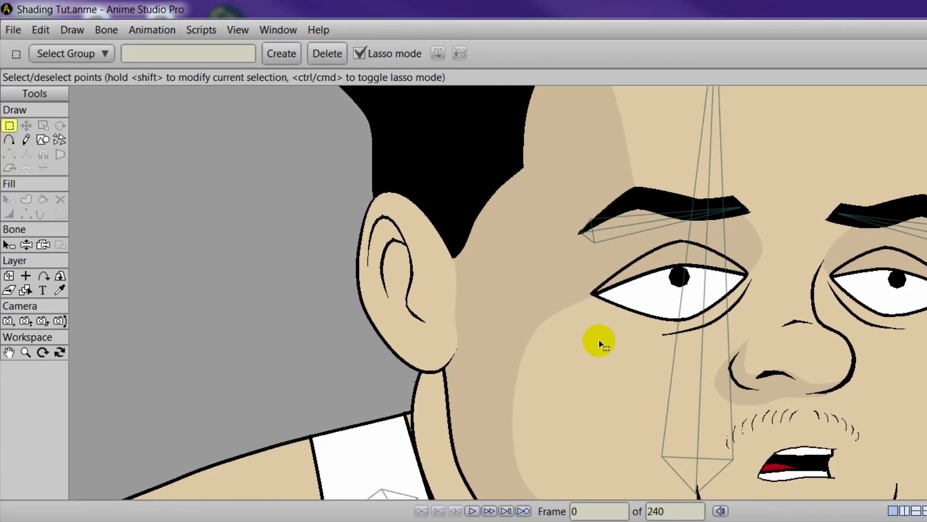
pyautogui.press('t')
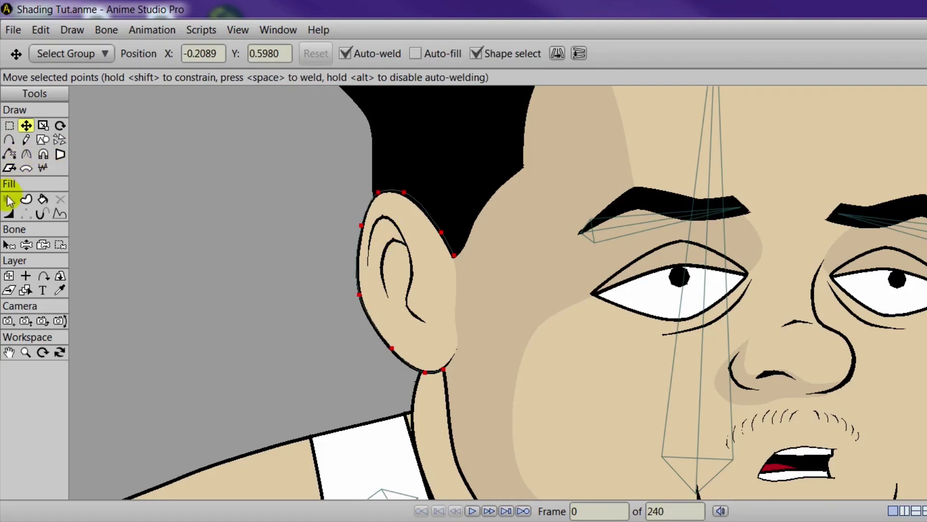
# Close the ear outline by adding points along its inner edge from the hair corner down to the earlobe
pyautogui.click(8, 139)
pyautogui.scroll(3, 176, 200)
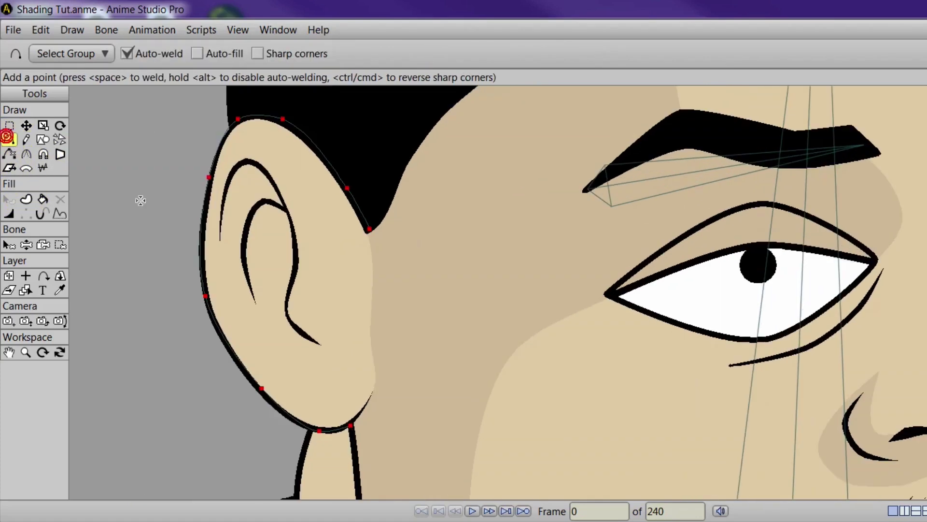
pyautogui.moveTo(369, 230); pyautogui.dragTo(378, 280)
pyautogui.click(370, 328)
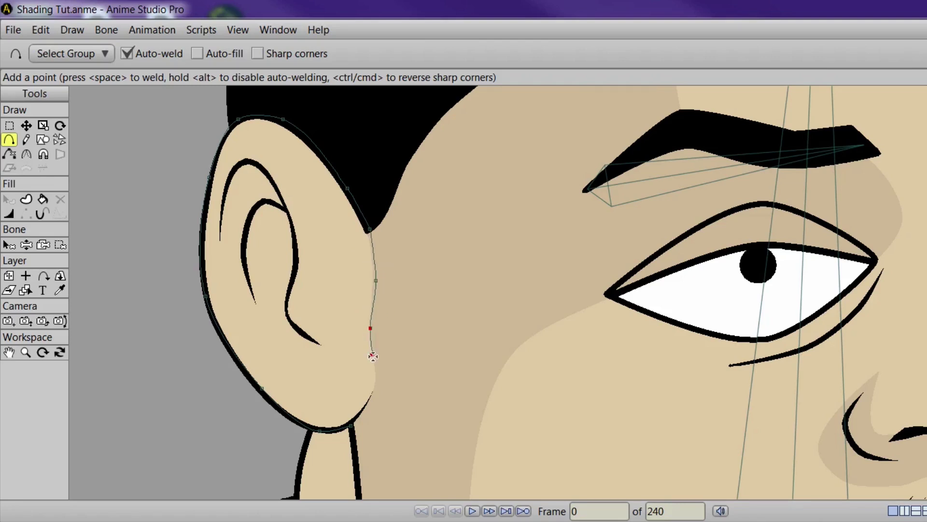
pyautogui.click(377, 374)
pyautogui.click(365, 407)
pyautogui.click(354, 422)
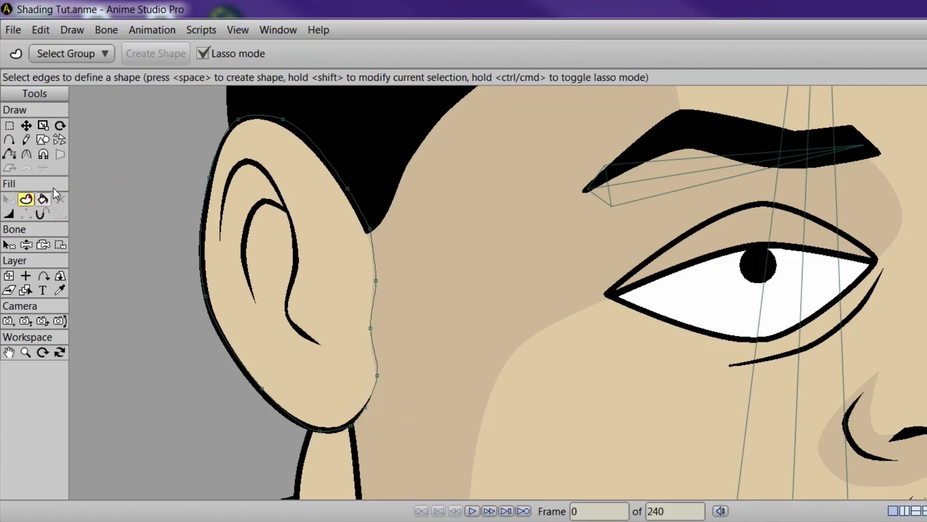
# Create a filled shadow shape from the closed ear outline
pyautogui.click(229, 128)
pyautogui.click(141, 54)
pyautogui.click(886, 120)
# Fine-tune the points along the inner edge of the cheek shading on the FaceShading layer, and render a preview
pyautogui.scroll(-4, 509, 263)
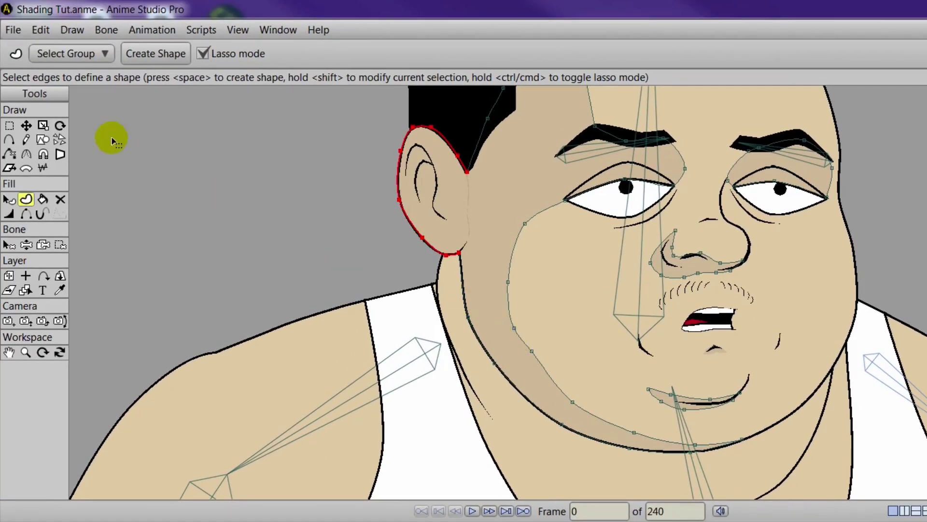
pyautogui.click(26, 125)
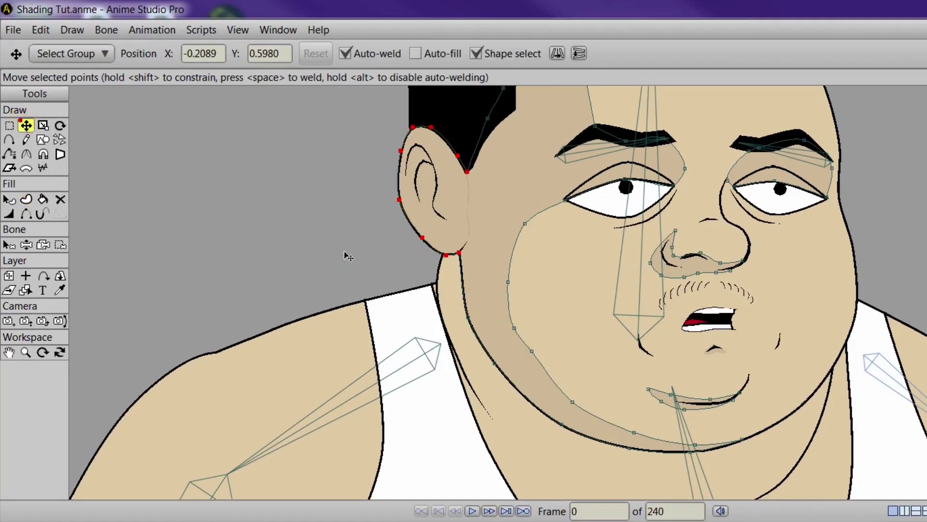
pyautogui.click(526, 356)
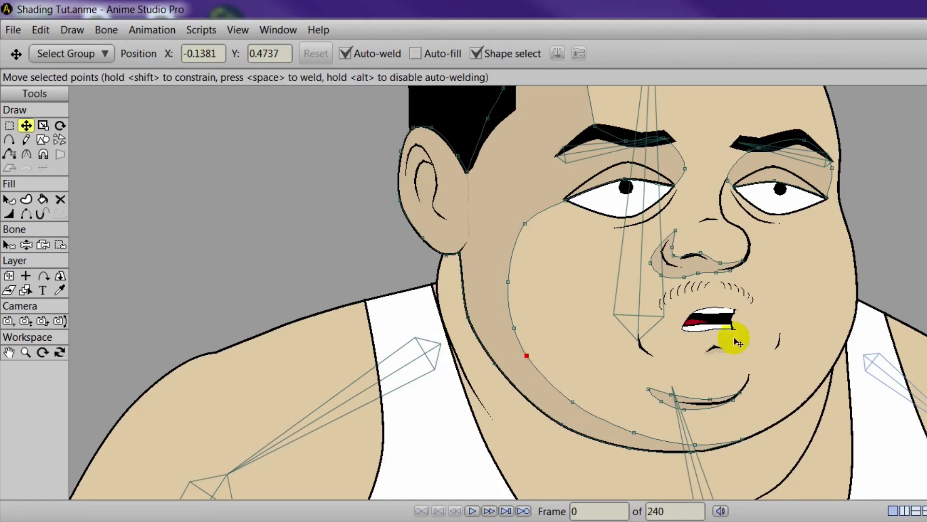
pyautogui.click(565, 201)
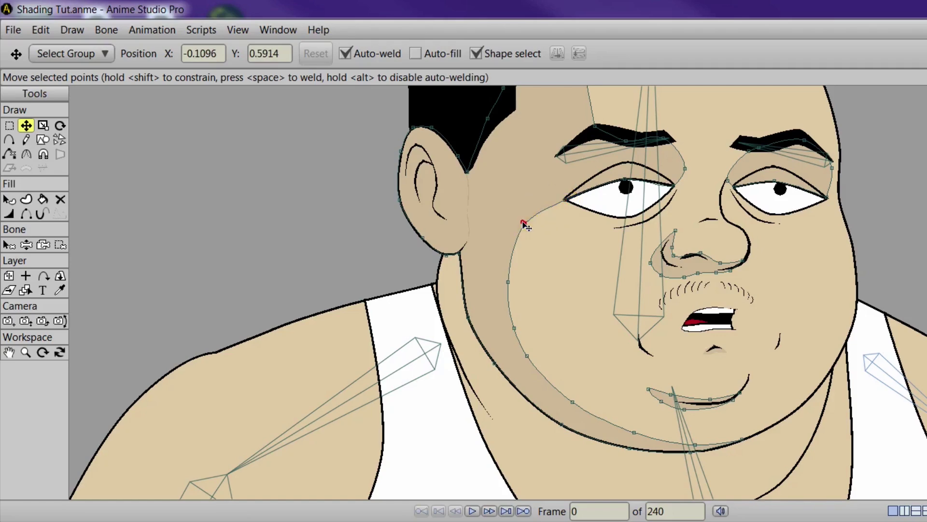
pyautogui.click(527, 224)
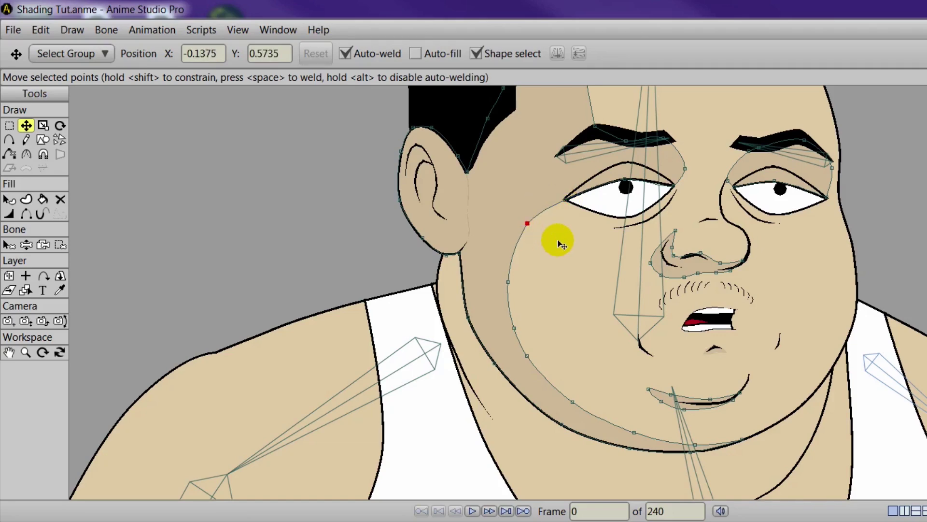
pyautogui.hotkey('ctrl', 'r')
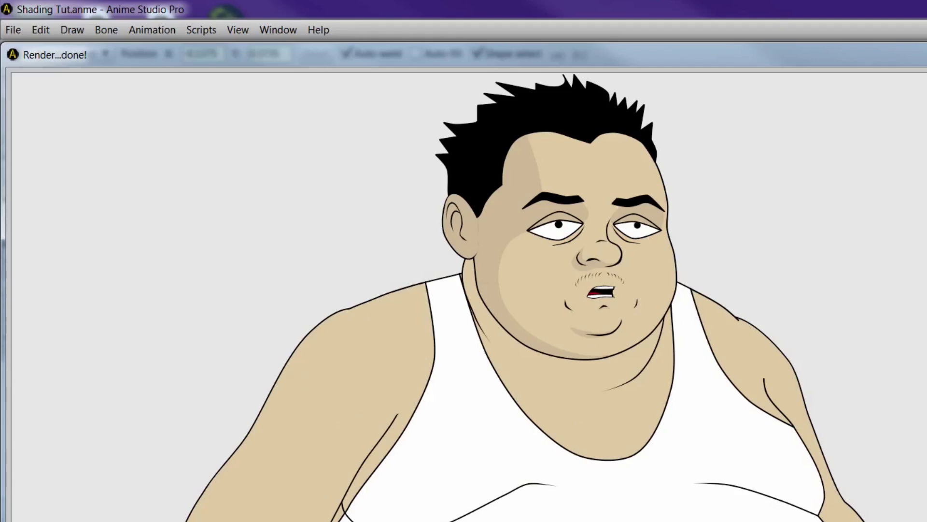